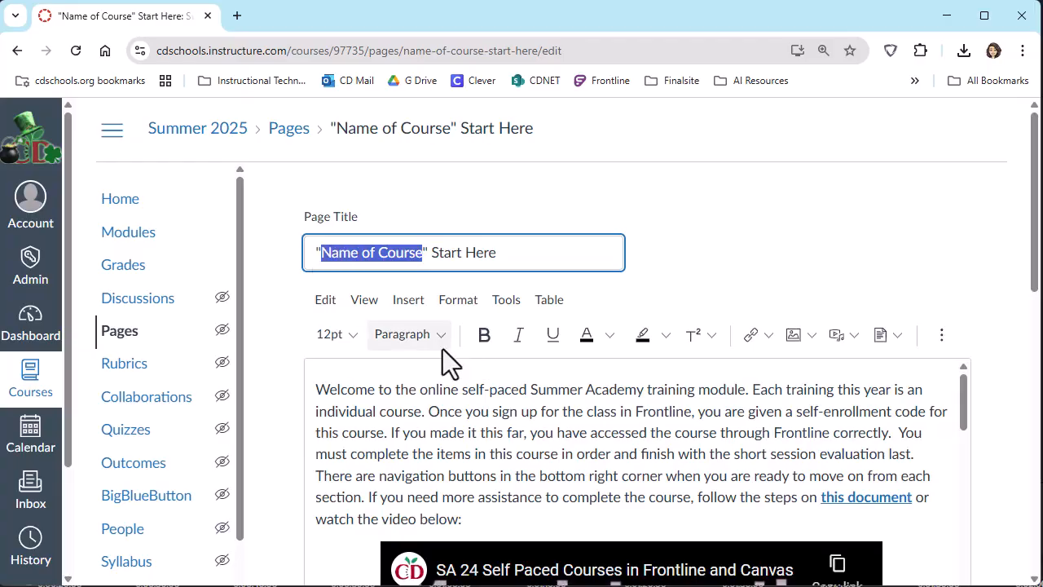
Title the page "Rename" Start Here, and enter "Add Names" and "Add description" in the About this session table.
type("Rename")
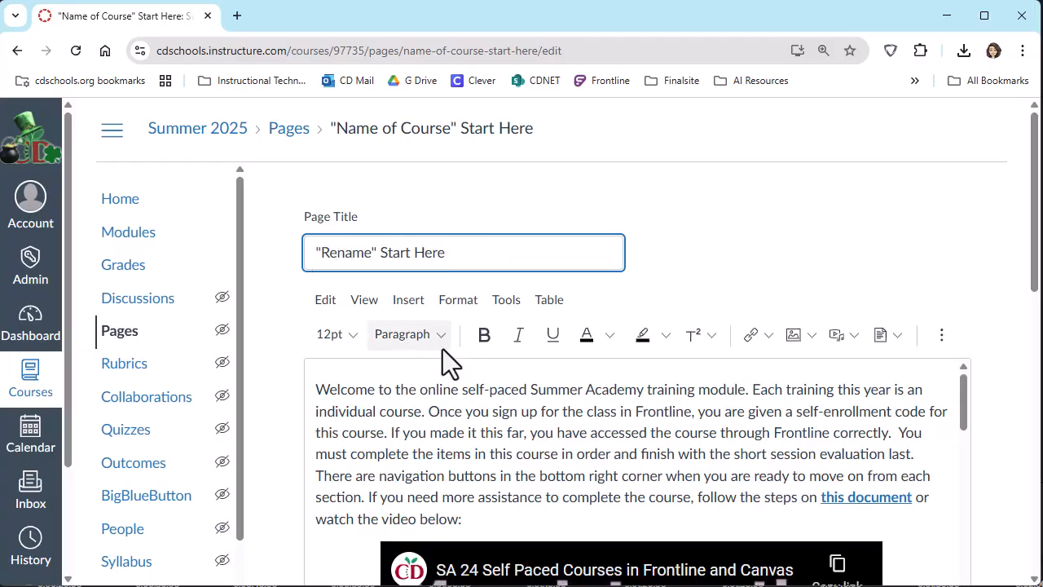
left_click(479, 446)
scroll(508, 453, "down", 10)
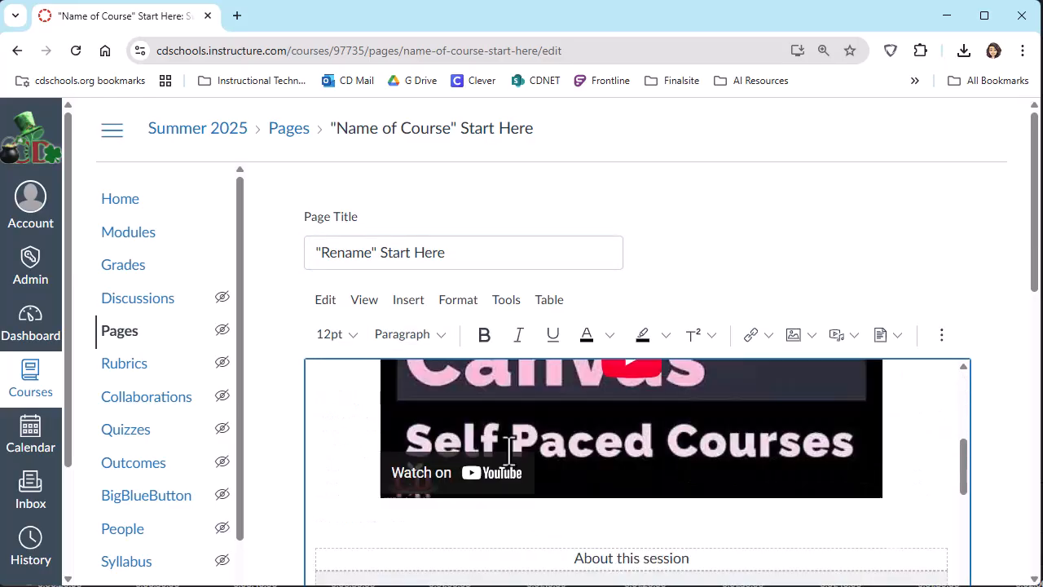
left_click_drag(473, 488, 343, 469)
type("Add Names")
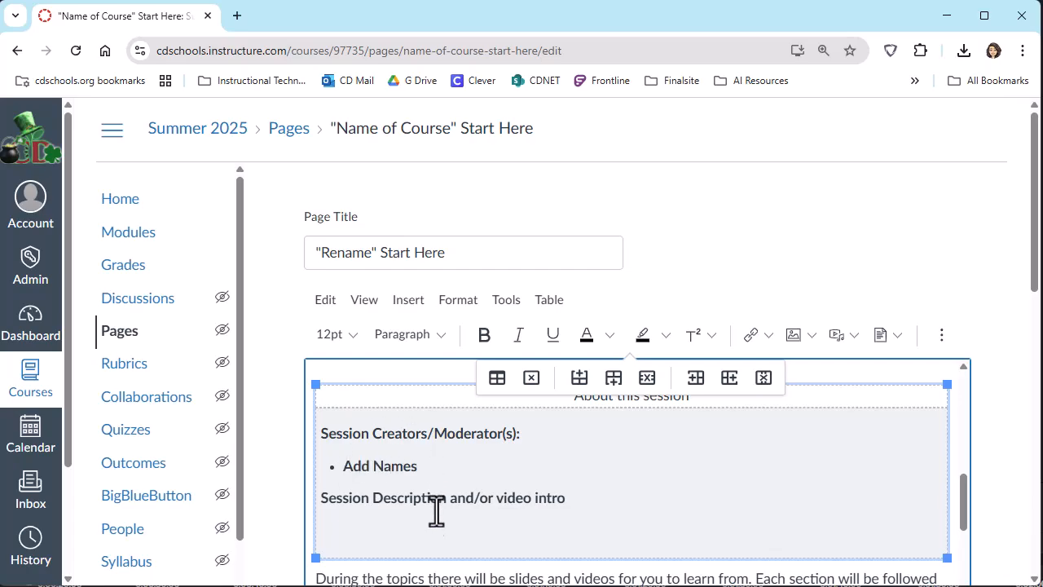
key("Return")
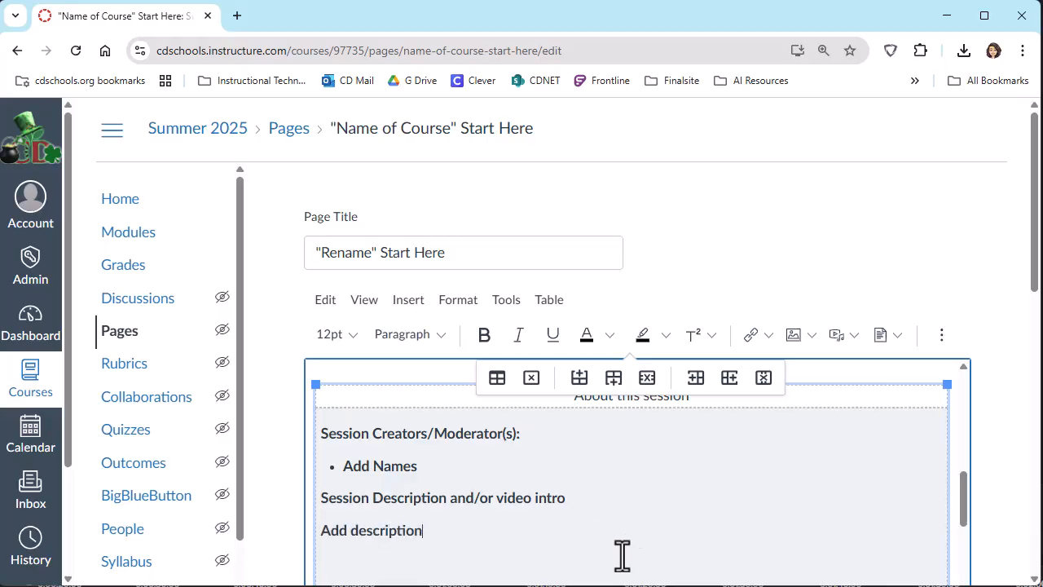
Remove the existing link from the Start Course Content image near the end of the page.
scroll(636, 521, "down", 2)
scroll(1019, 297, "down", 3)
left_click_drag(968, 239, 963, 309)
left_click(438, 262)
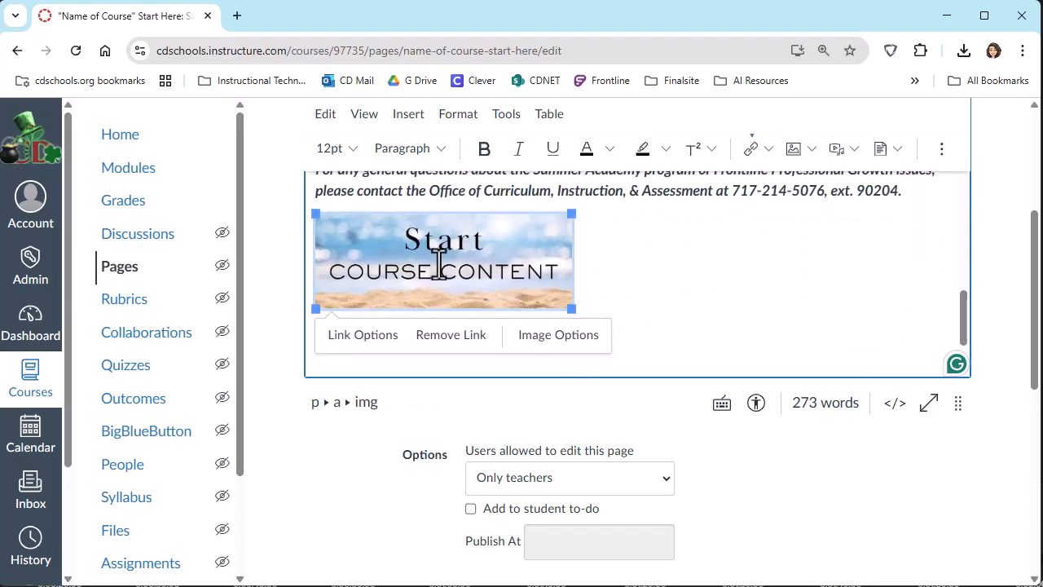
left_click(432, 341)
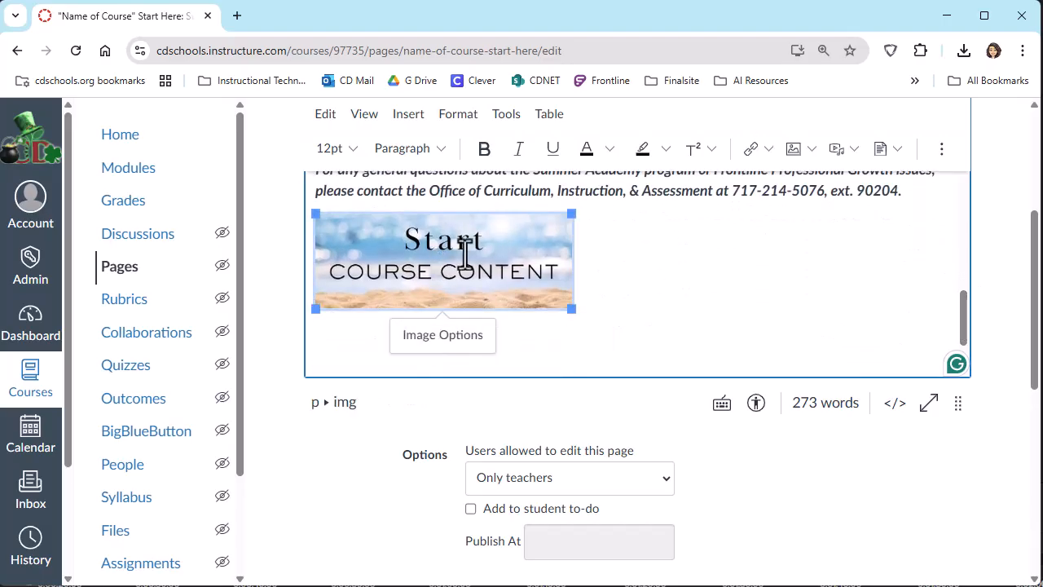
Link the Start Course Content image to the course page "Topic 1: Enter Topic Here".
left_click(769, 147)
left_click(776, 212)
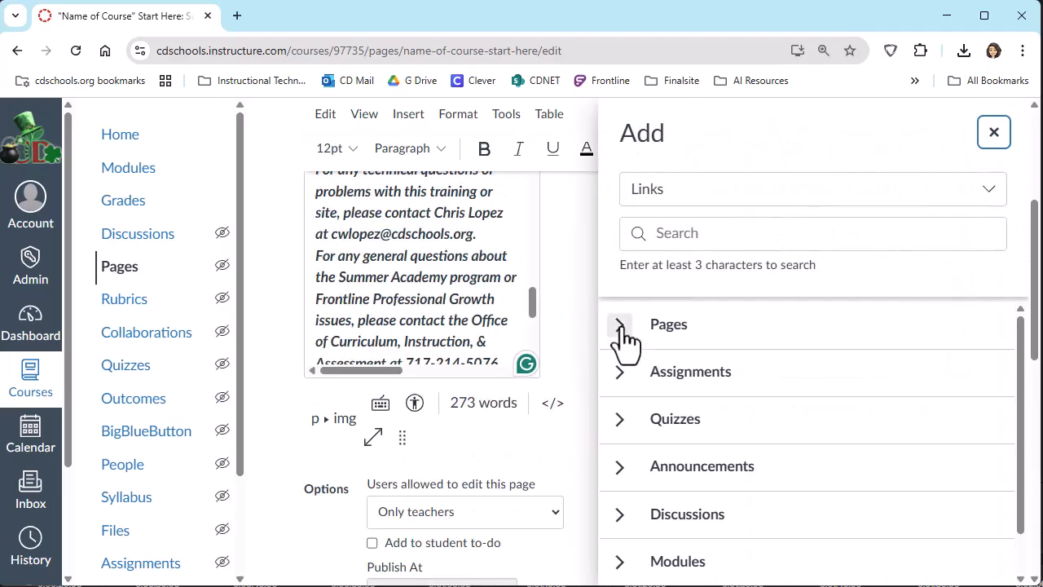
left_click(620, 326)
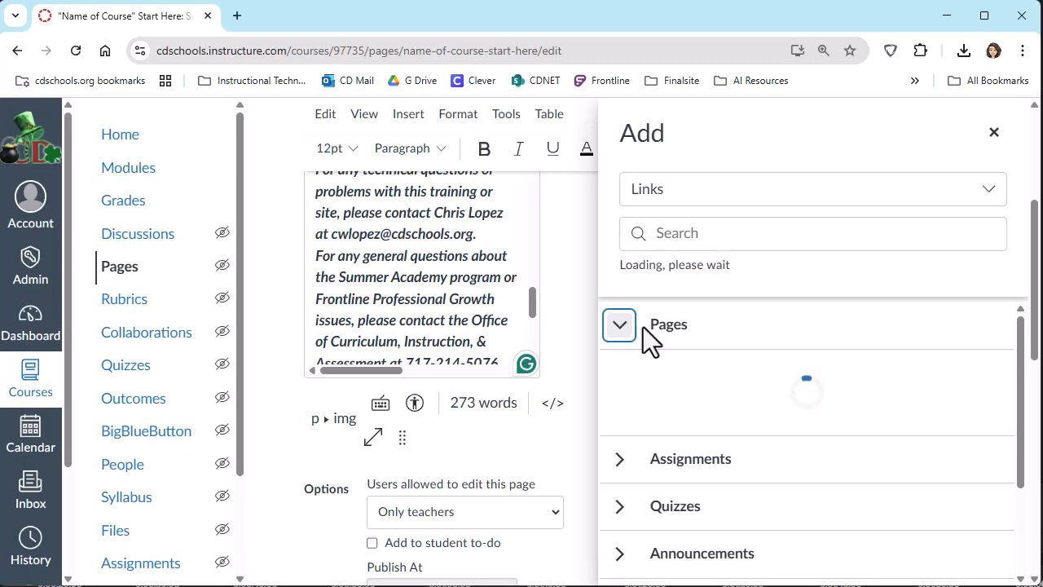
scroll(681, 461, "down", 3)
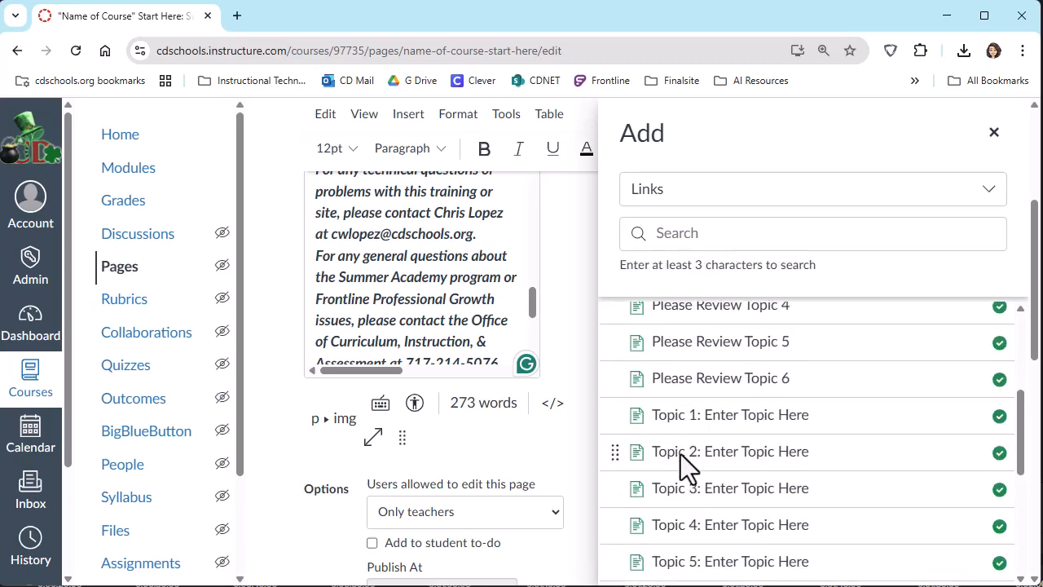
left_click(683, 417)
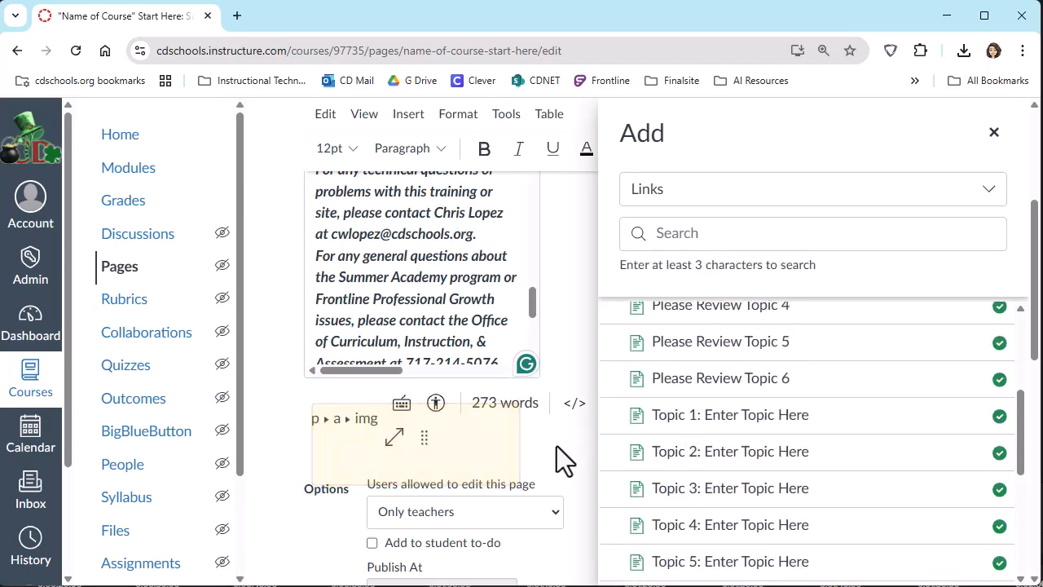
Save the Start Here page and go to the course's Modules.
scroll(900, 444, "down", 6)
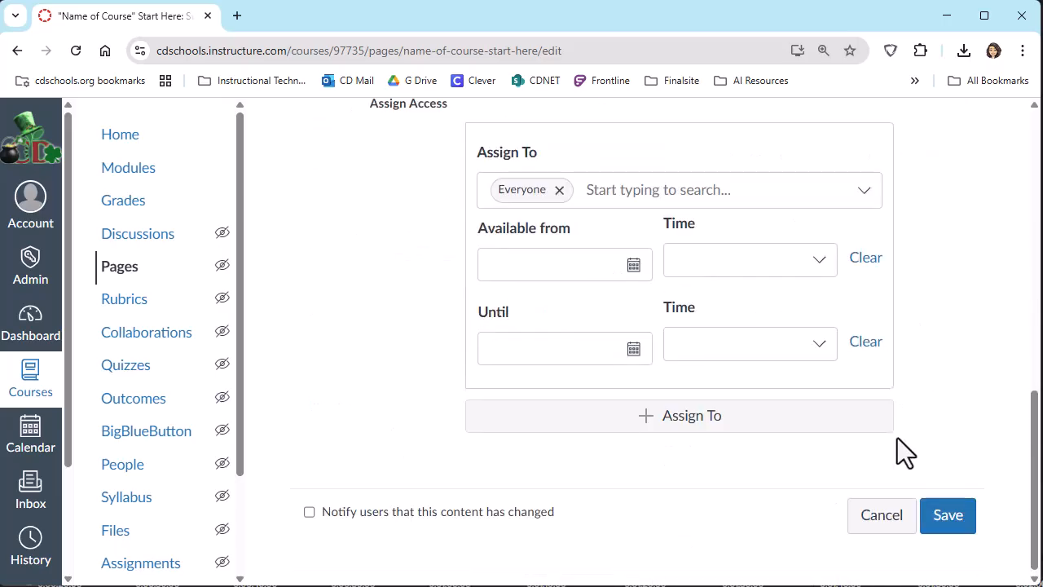
left_click(941, 522)
left_click(128, 237)
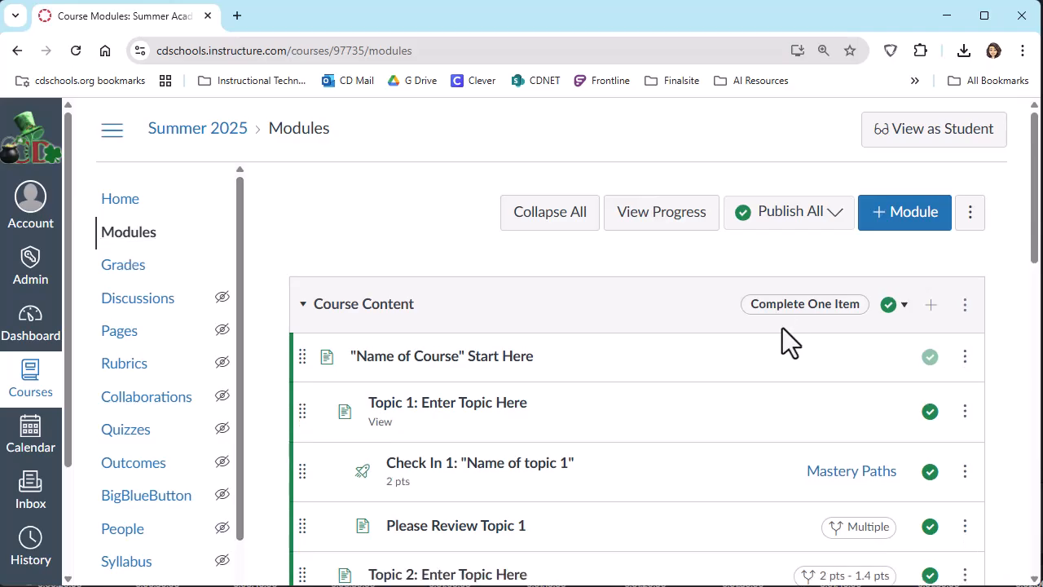
Open the Topic 1 page from the Course Content module for editing and change its title to "Topic 1: Rename".
left_click_drag(1033, 204, 1038, 263)
left_click(473, 245)
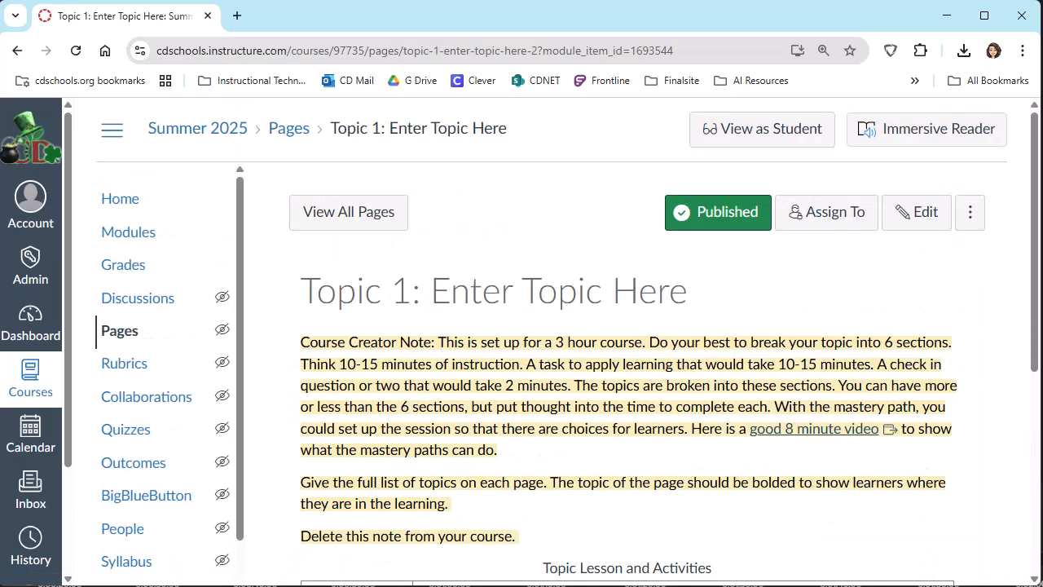
left_click(927, 217)
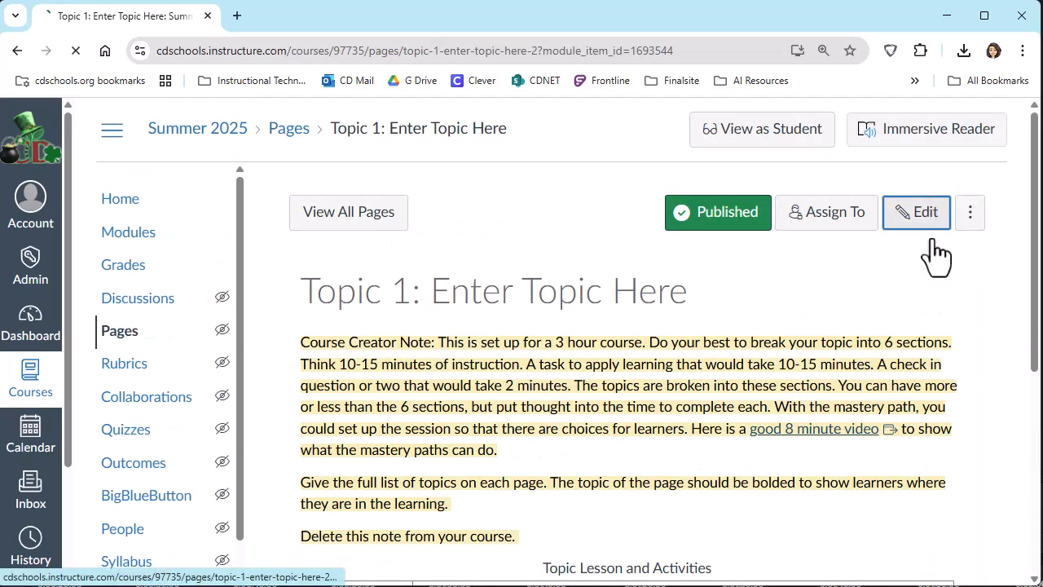
left_click_drag(479, 252, 369, 251)
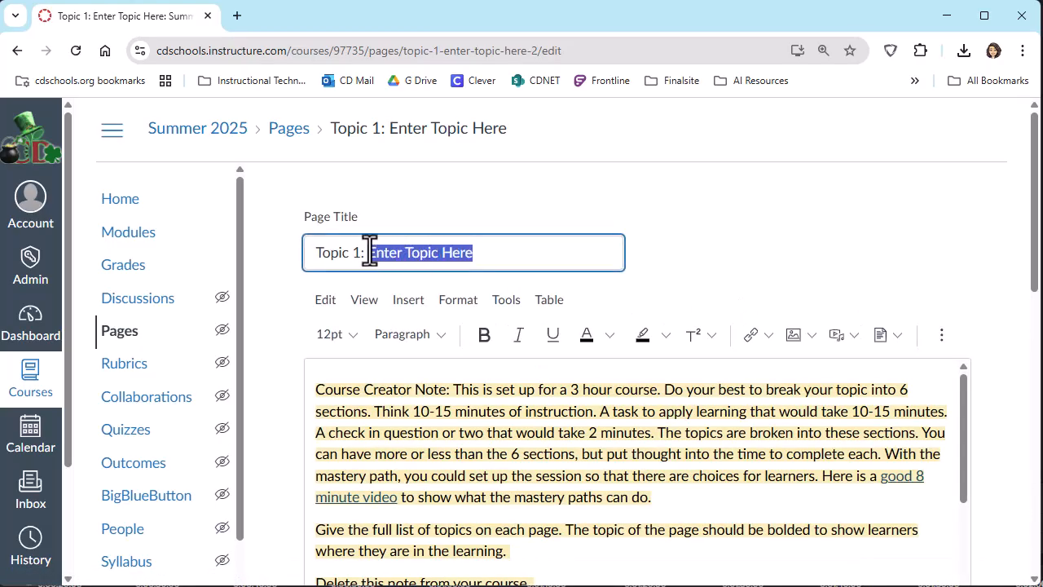
key("BackSpace")
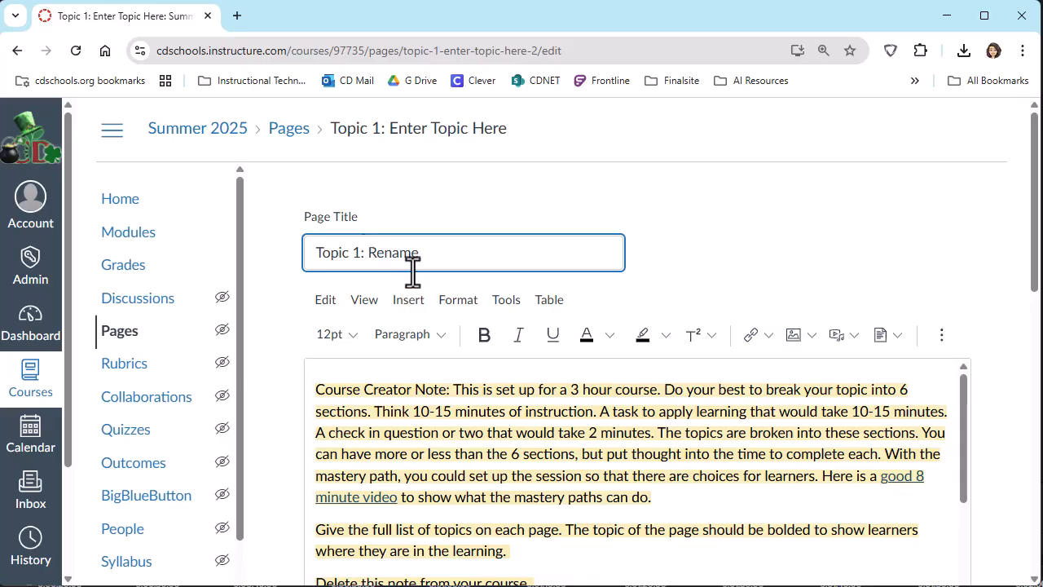
Delete the highlighted Course Creator Note, through its "Delete this note from your course" line, from the Topic 1 page.
scroll(942, 342, "down", 2)
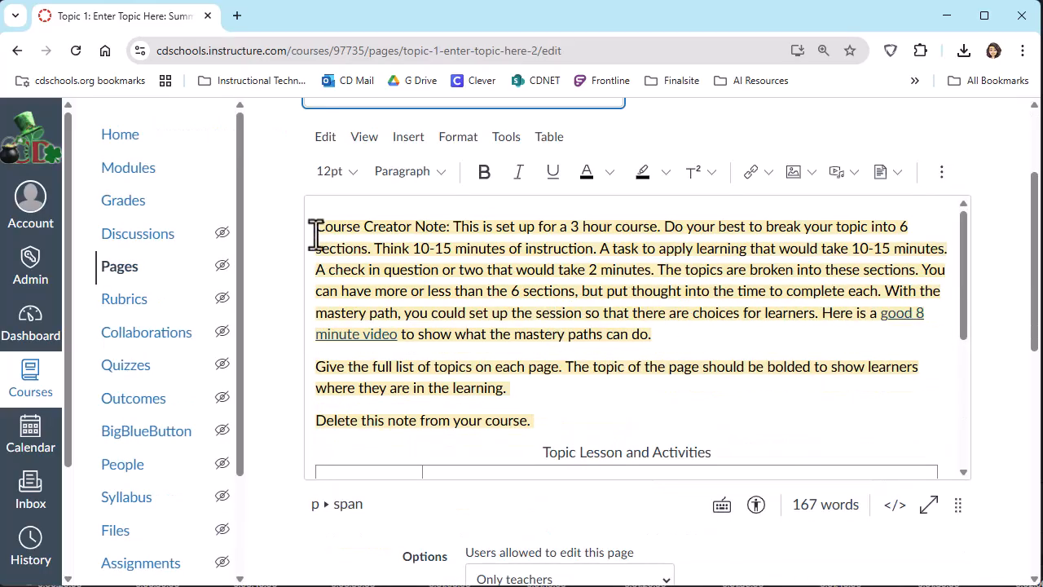
left_click_drag(312, 225, 554, 417)
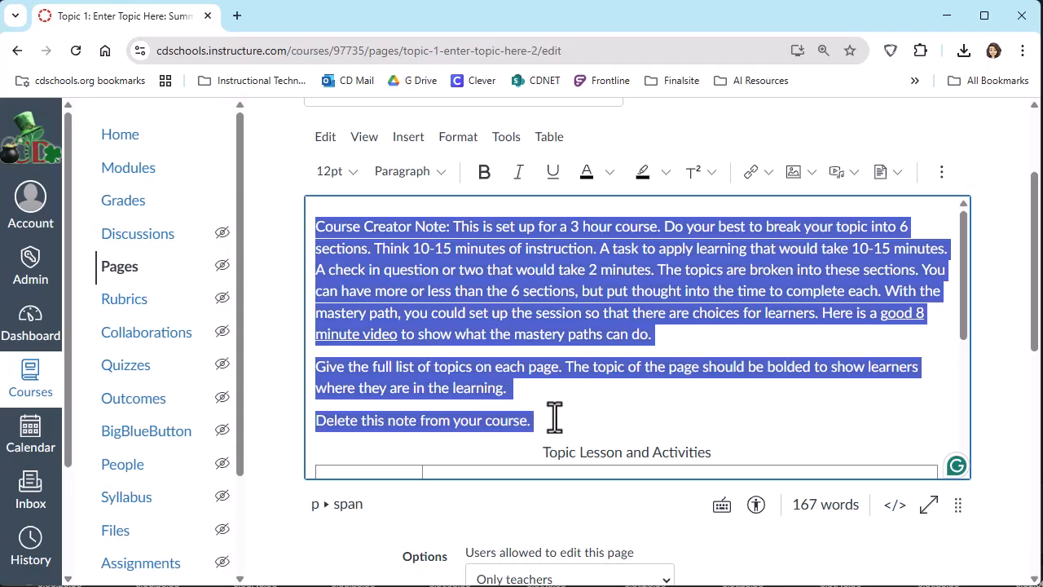
key("BackSpace")
Replace the list under "In this session, we will cover" with the bullets "Rename", "Renames" and "Ect".
left_click_drag(396, 453, 341, 348)
type("Rename")
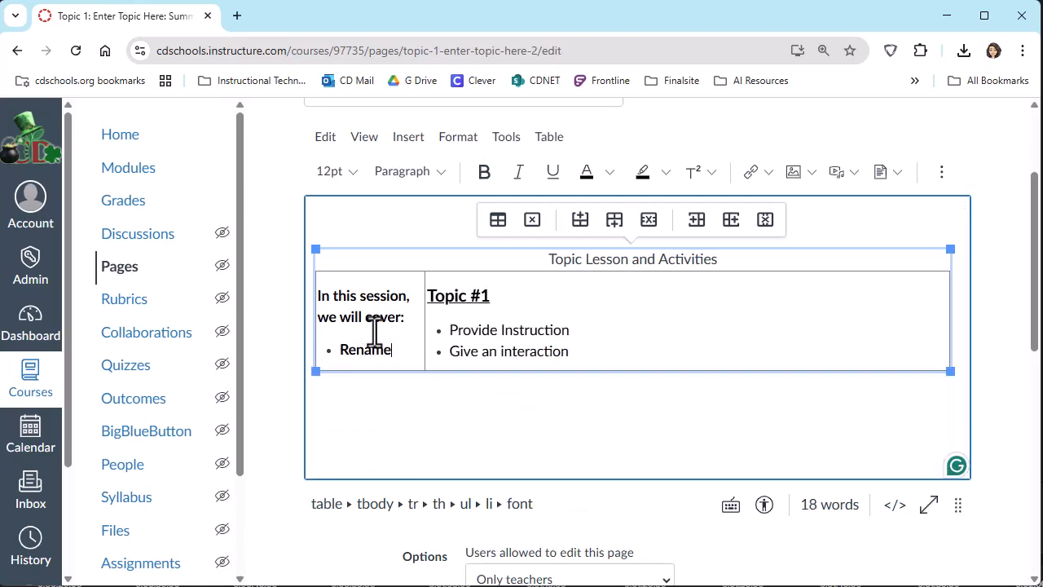
key("Return")
type("Renames")
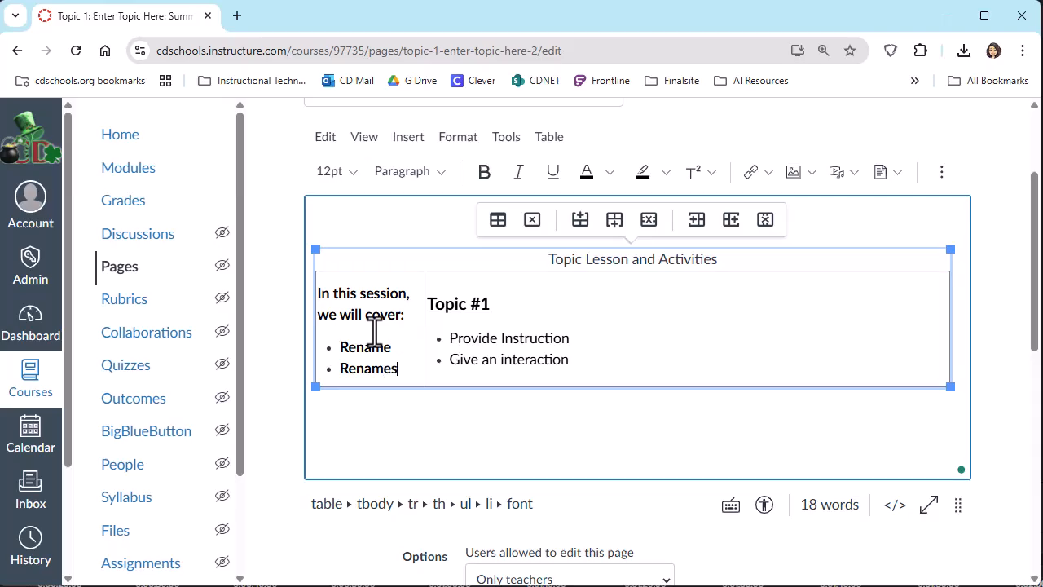
key("Return")
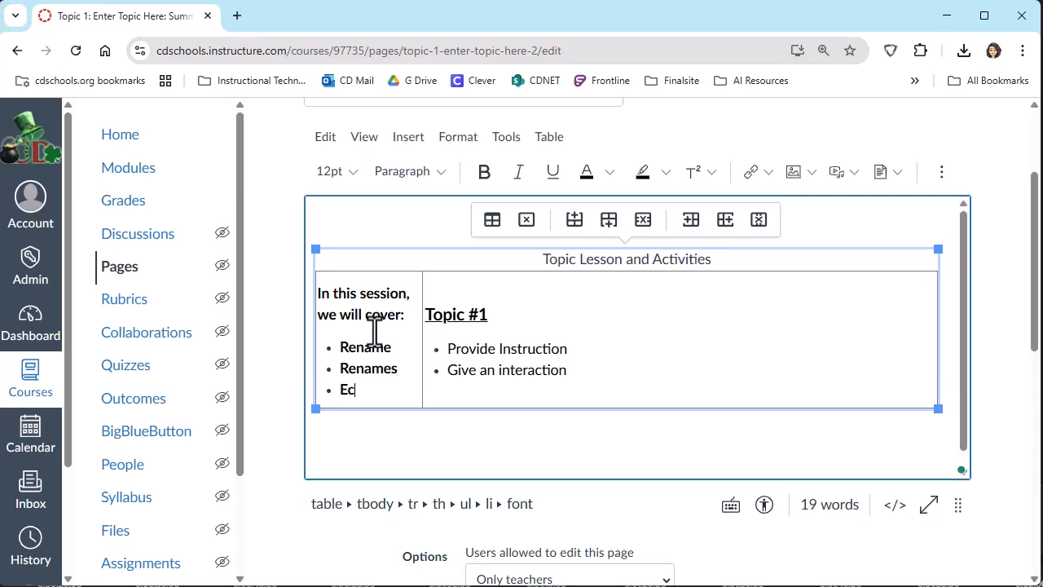
type("Ect")
Extend the table heading to "Topic #1: Name of Topic 1" and set the page title to "Topic 1: Name of Topic 1".
left_click(494, 311)
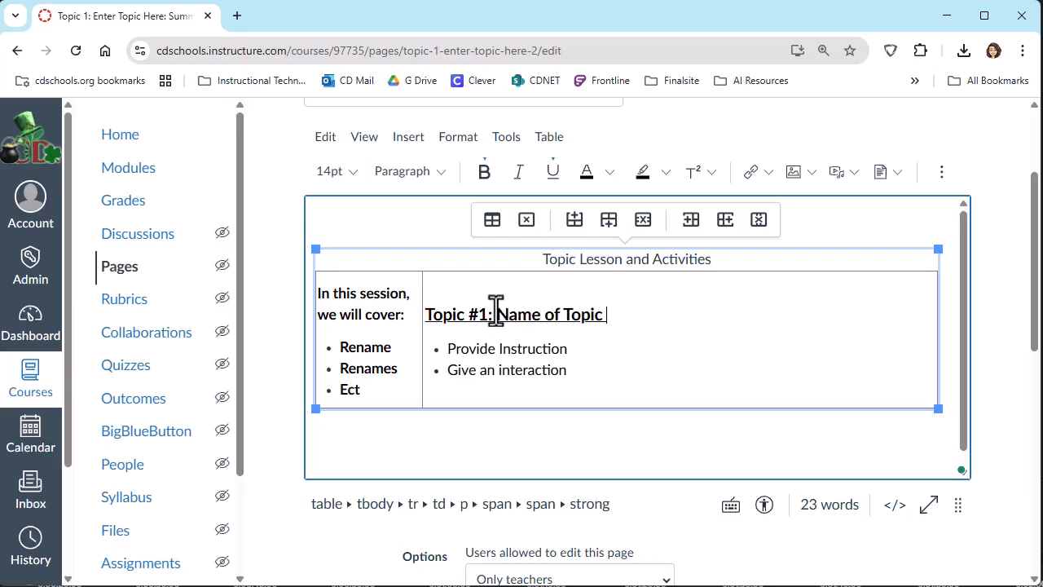
left_click_drag(1036, 324, 1036, 267)
left_click(494, 230)
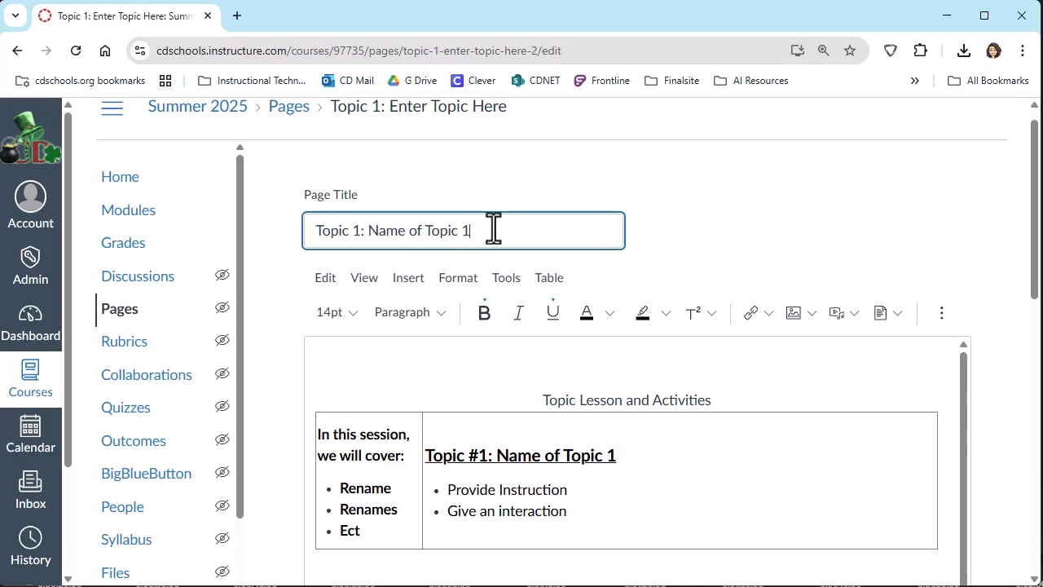
Replace the Topic #1 bullets with "Add slides/Video/Text here" and "Your Turn: (Give learner a way to apply training.)".
left_click(600, 494)
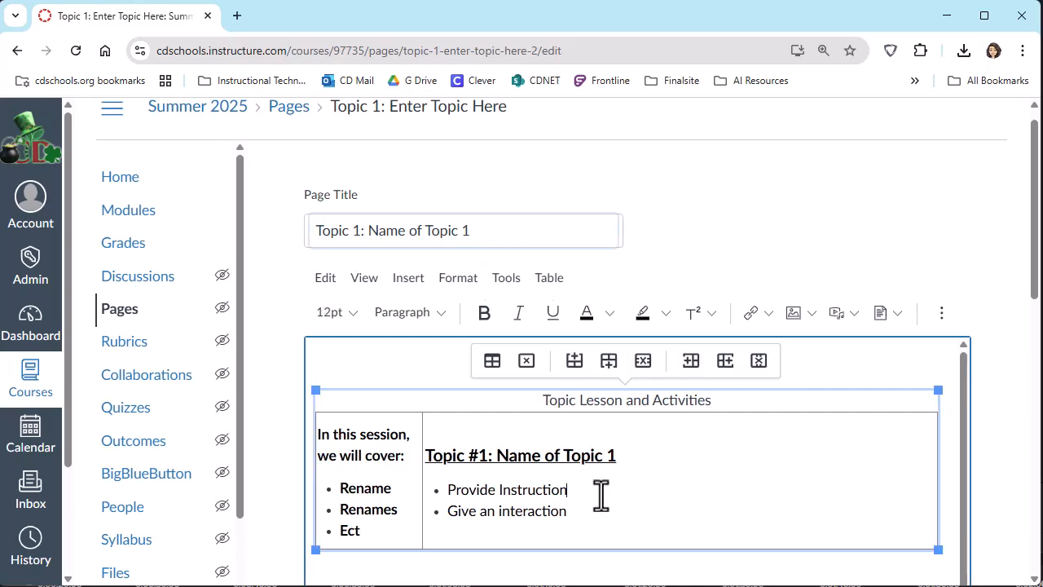
key("Return")
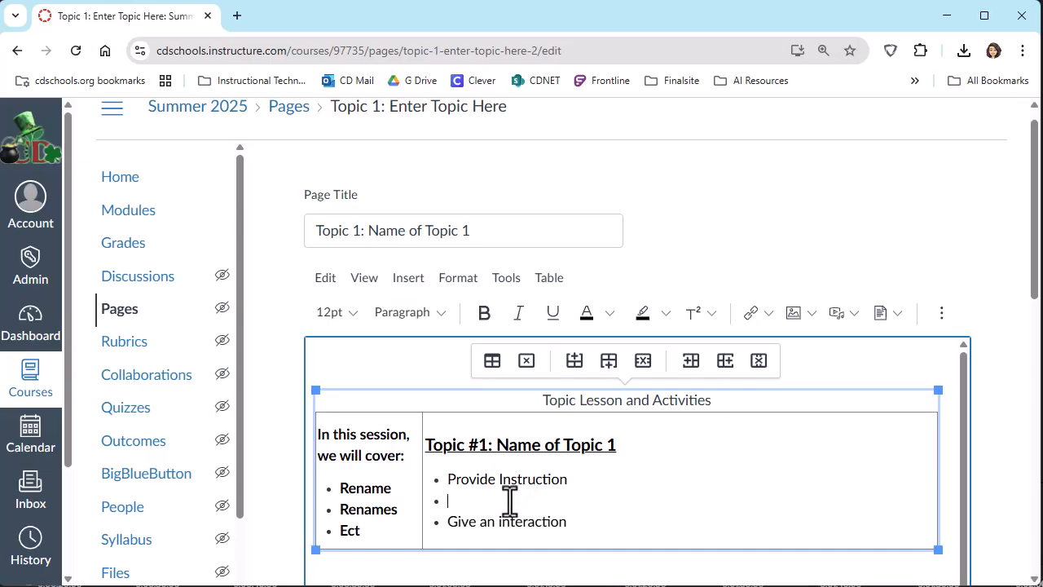
left_click_drag(518, 502, 446, 482)
type("Add slides/Video/Text here")
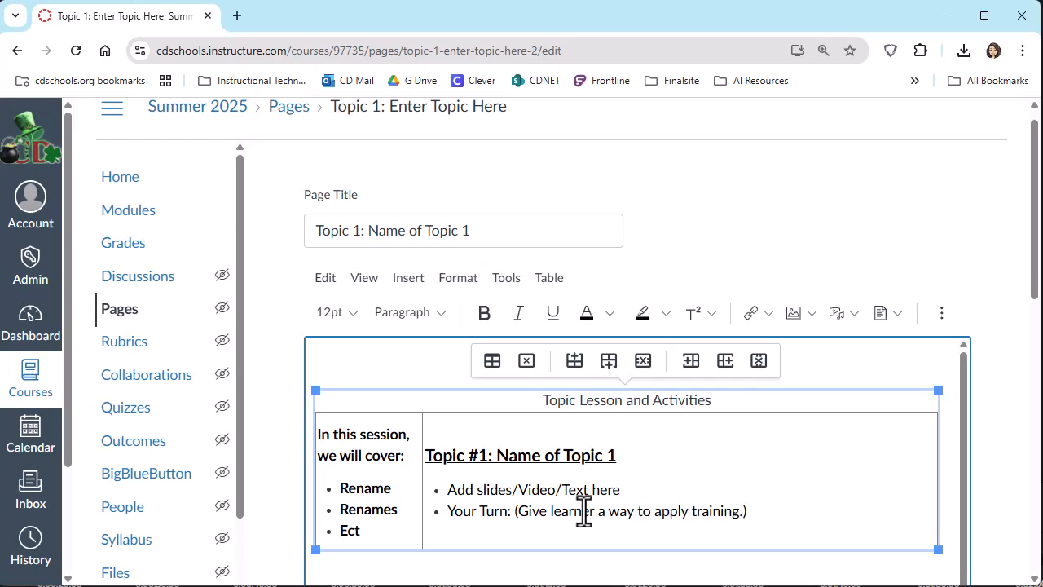
Save the Topic 1 page and advance to the Check In 1 quiz.
left_click_drag(1036, 253, 1035, 534)
left_click(948, 513)
left_click(957, 515)
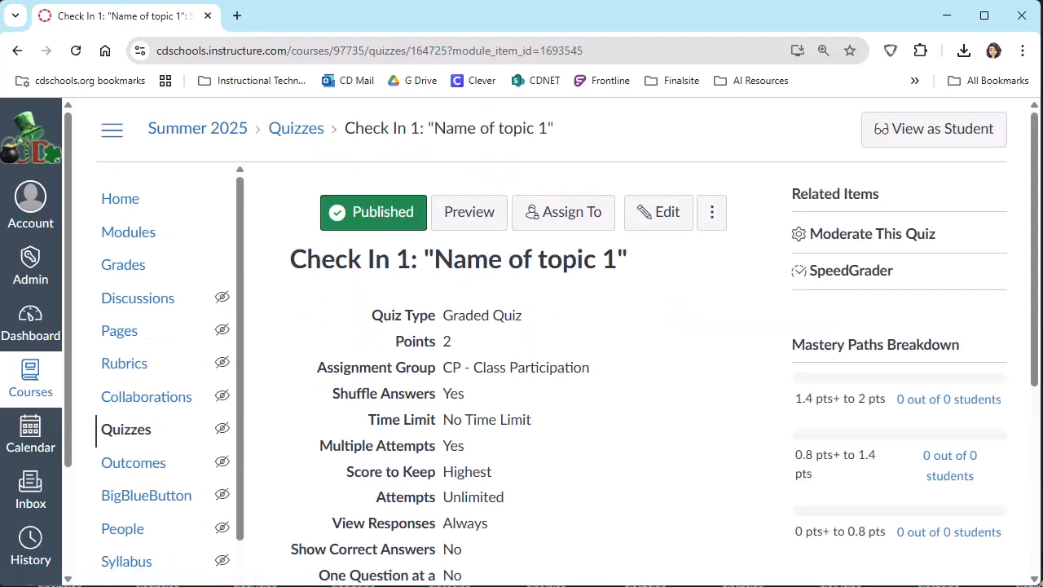
Open the Check In 1 quiz for editing and show its questions.
left_click(665, 220)
mouse_move(1030, 175)
left_mouse_down()
mouse_move(1033, 515)
mouse_move(1032, 195)
left_mouse_up()
left_click(415, 224)
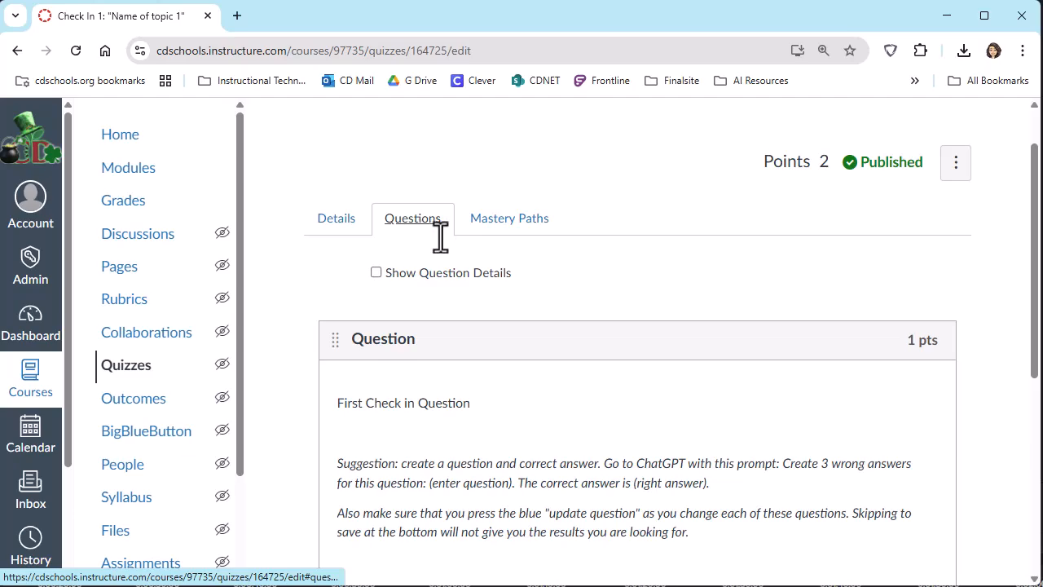
Edit the first check-in question, replacing all of its text with "Type question here.".
left_click_drag(1035, 199, 1035, 291)
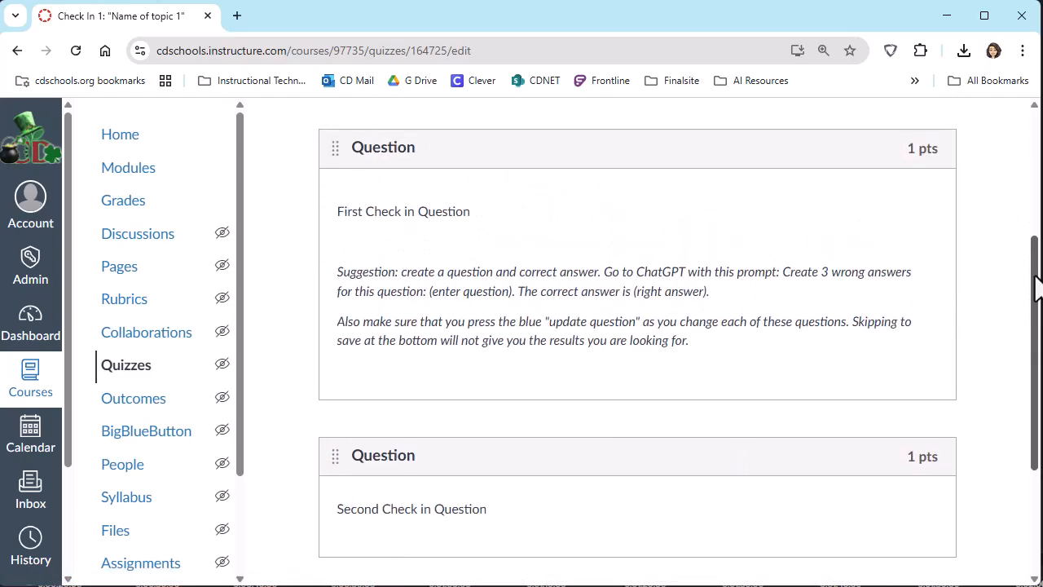
mouse_move(931, 204)
left_click(923, 188)
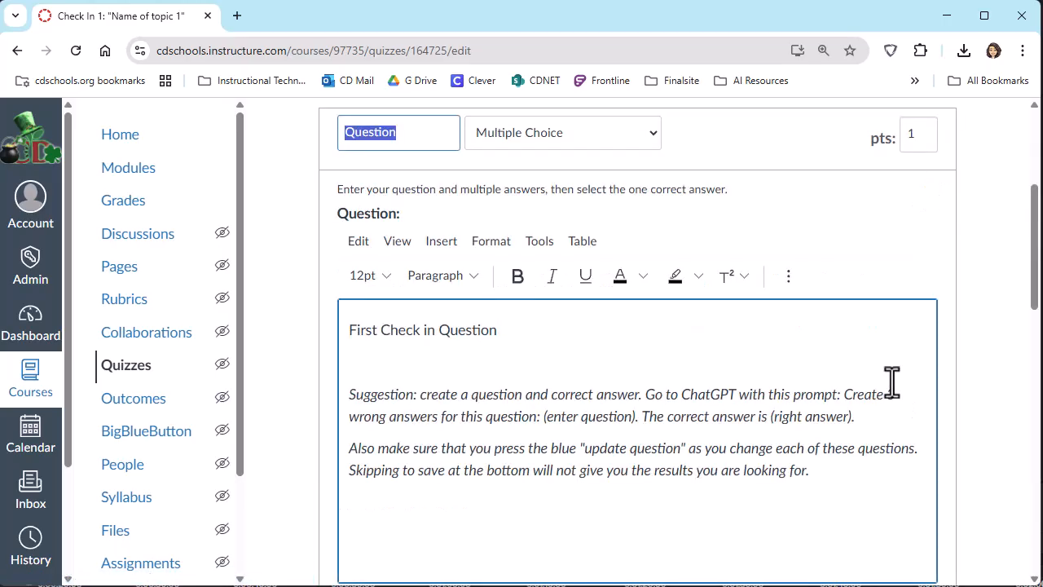
left_click(345, 336)
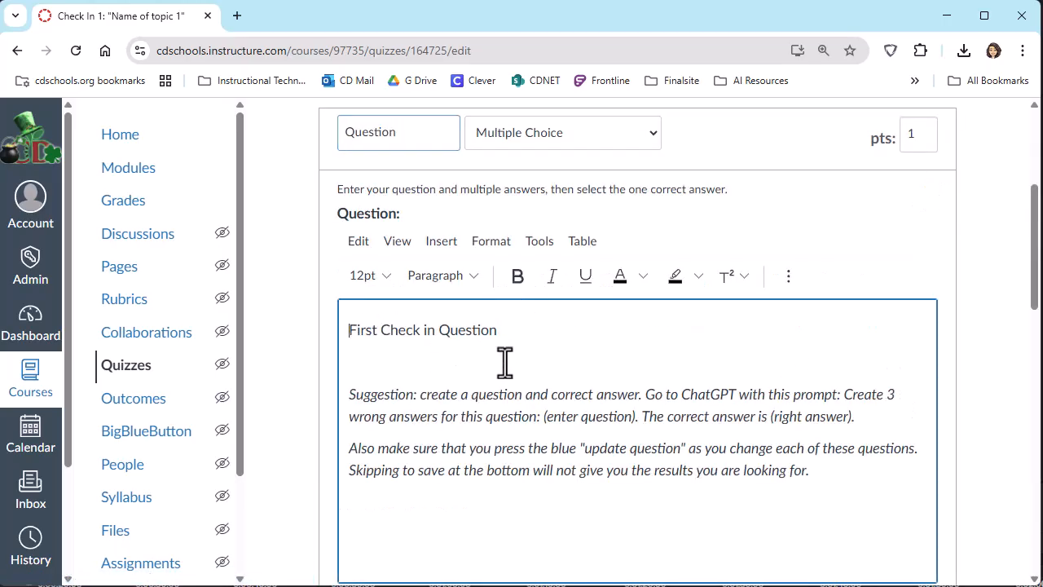
key("ctrl+a")
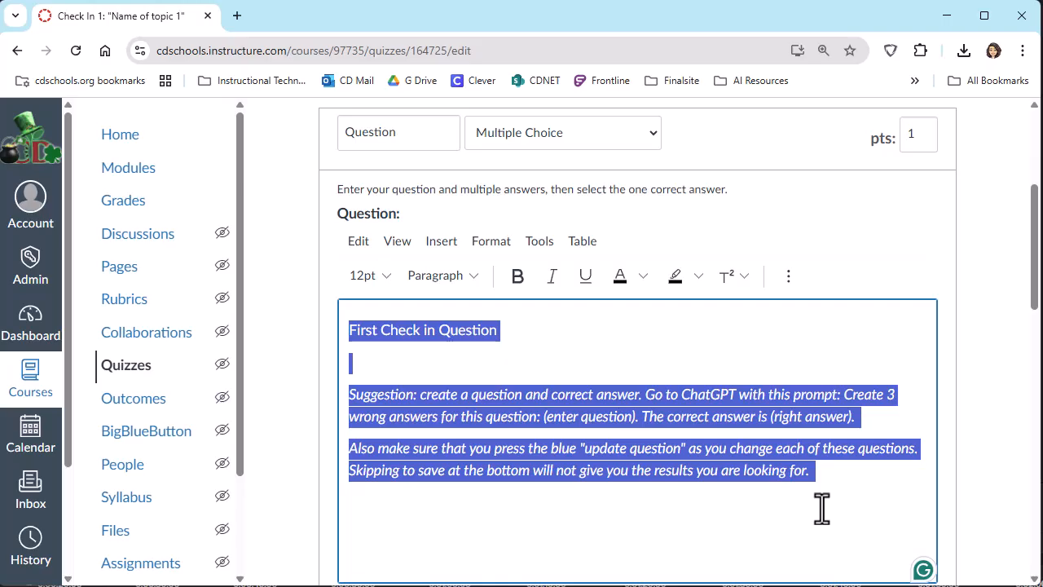
type("Type ")
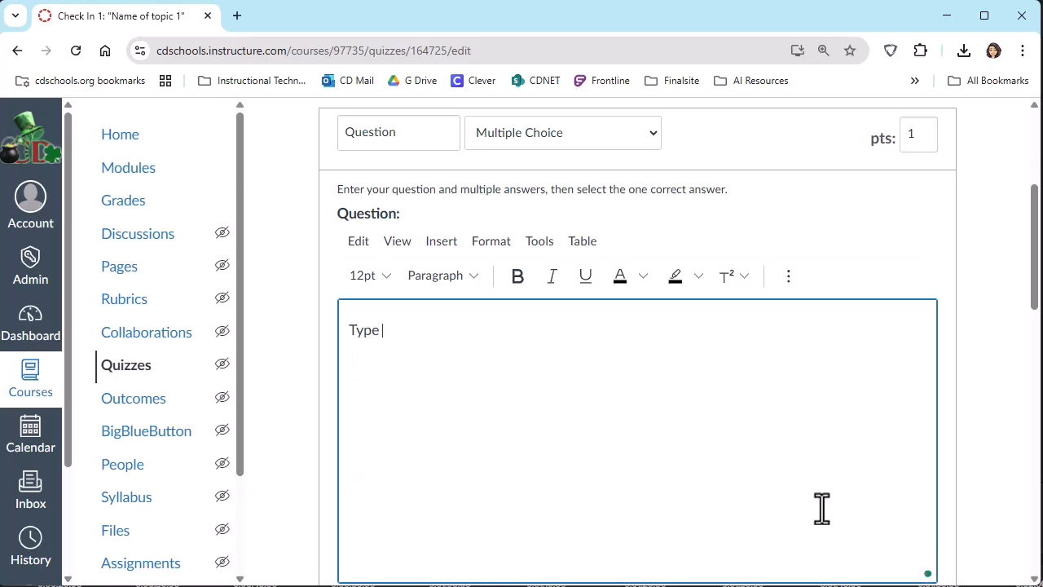
type("question here")
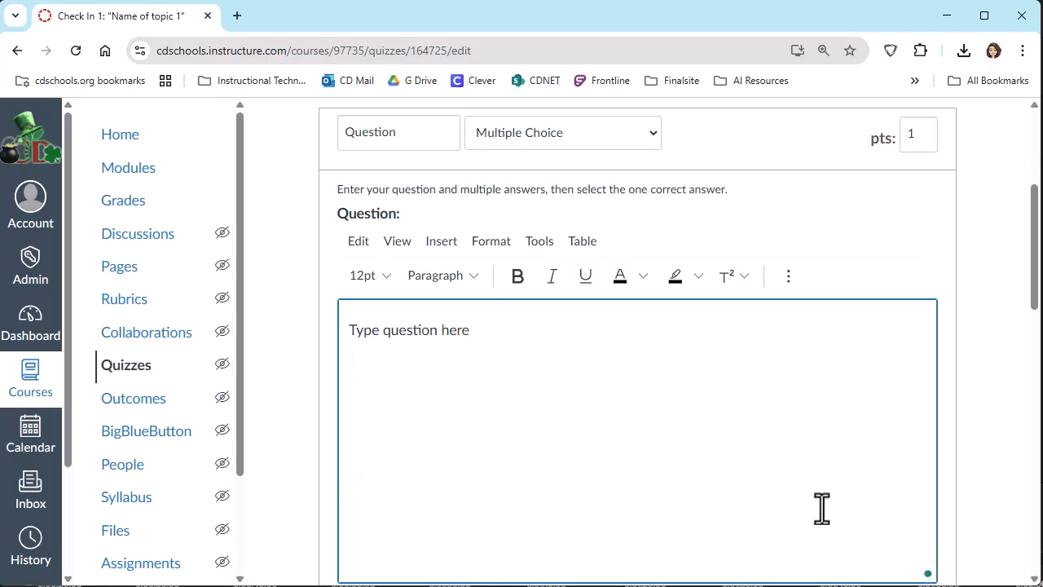
type(".")
scroll(684, 432, "down", 3)
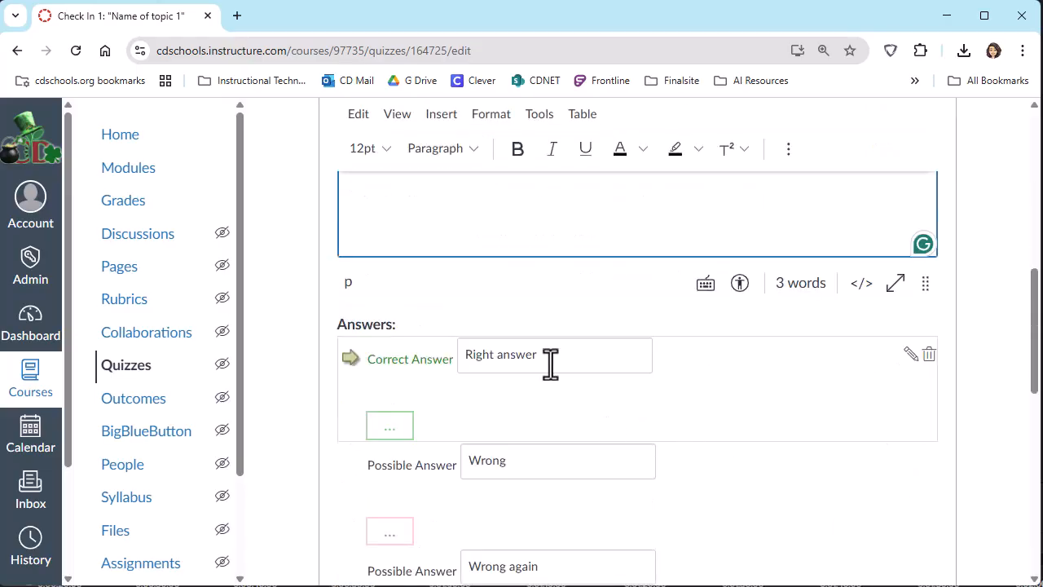
Discard the edits to the Check In 1 quiz and leave its editor without updating the question.
scroll(598, 424, "down", 5)
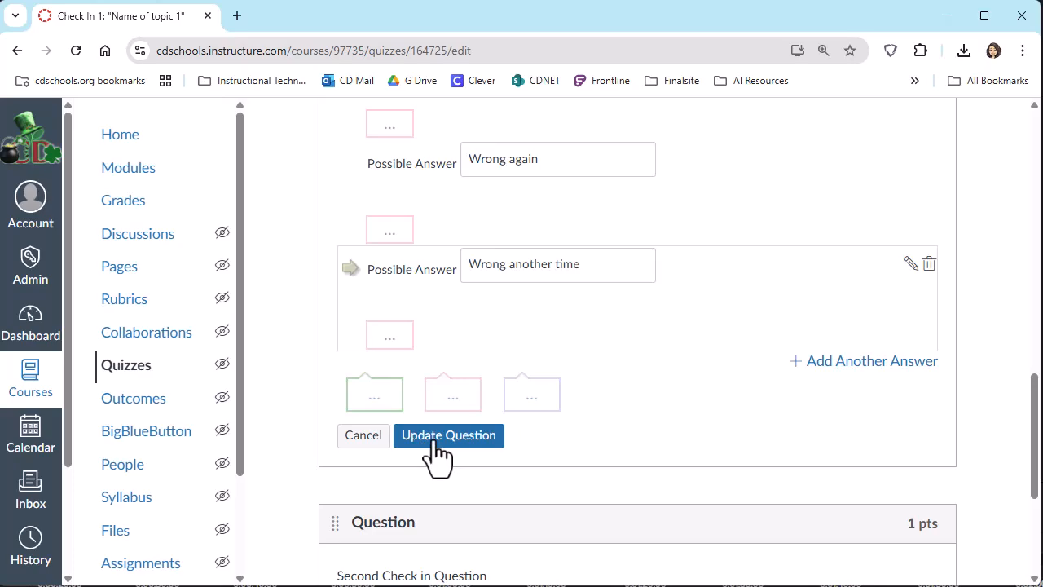
scroll(673, 478, "down", 3)
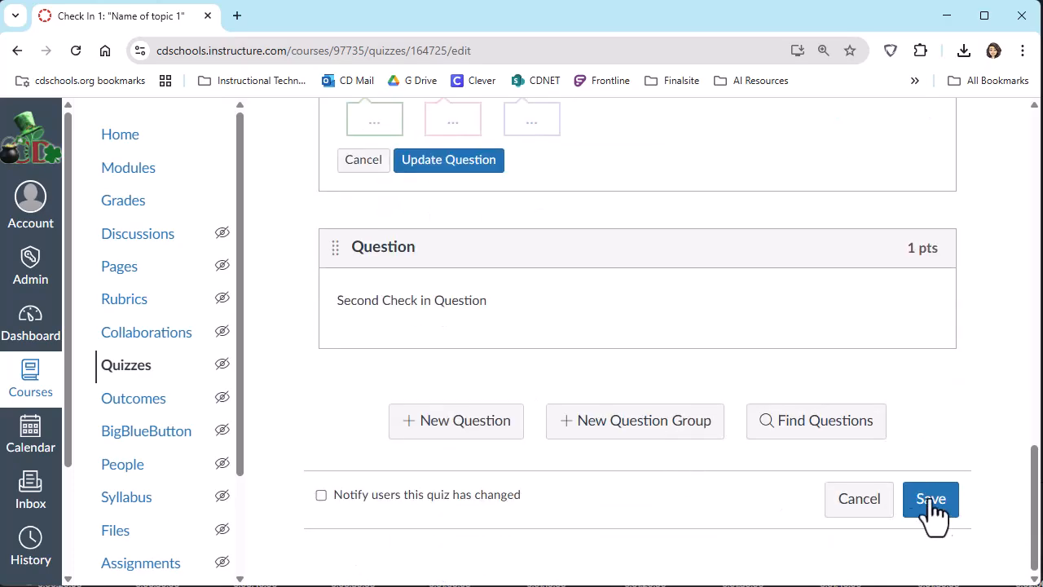
left_click(857, 512)
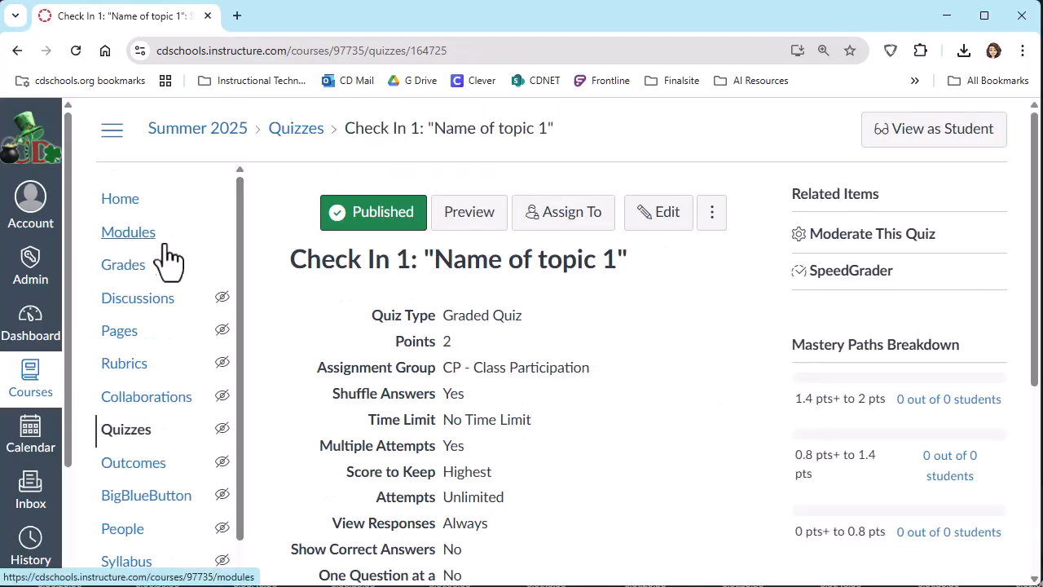
Open the Please Review Topic 1 page from the course modules for editing.
left_click(140, 238)
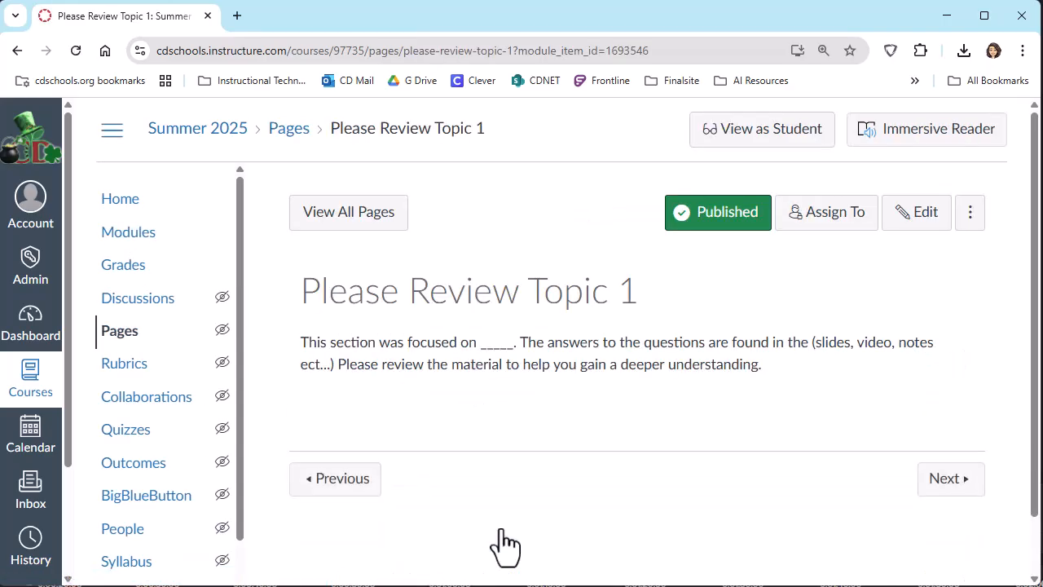
left_click(927, 218)
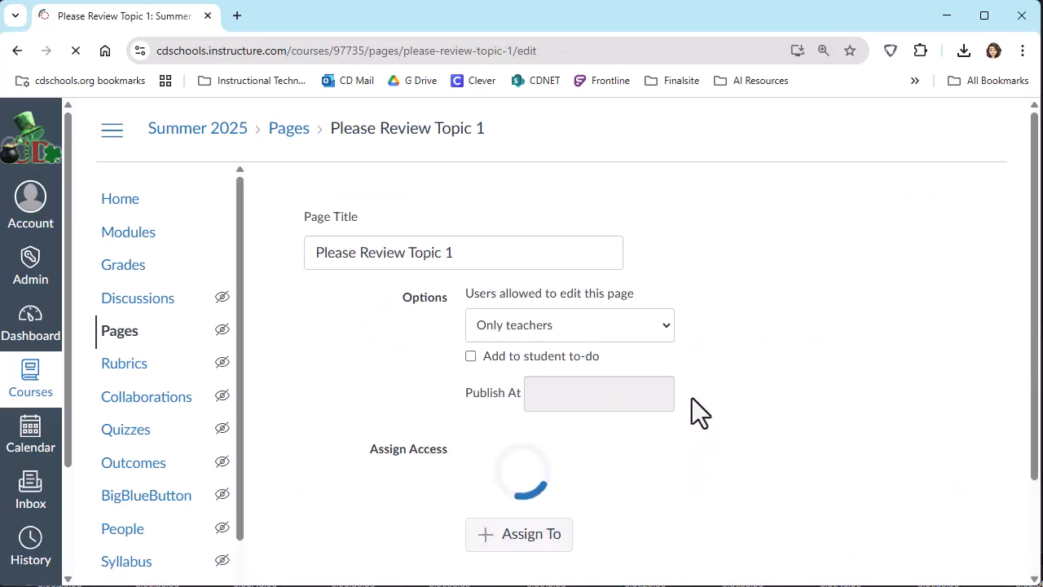
scroll(619, 383, "down", 1)
scroll(756, 373, "up", 1)
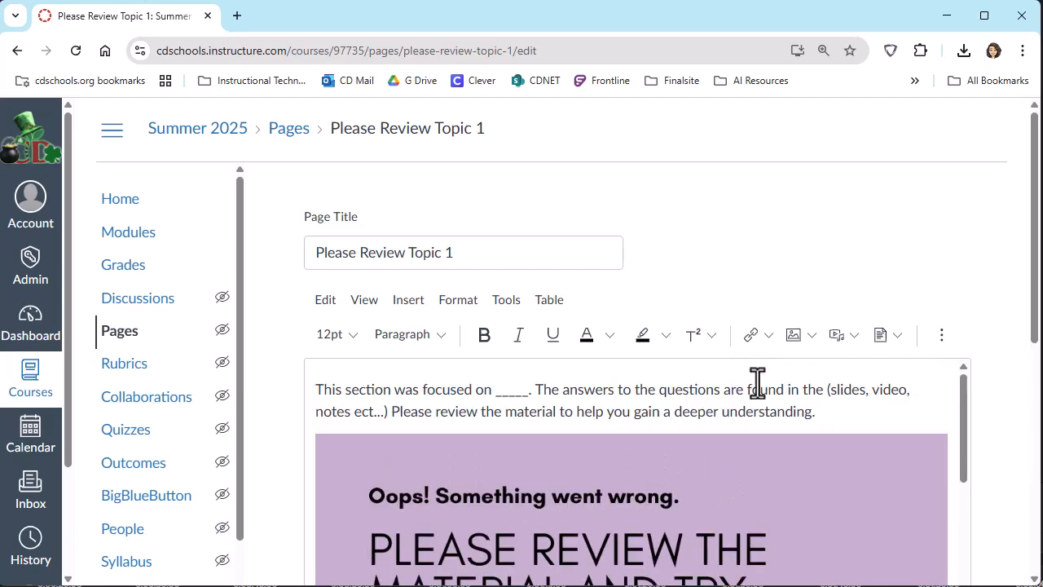
Highlight the topic blank and the "(slides, video, notes ect...)" placeholder in the review text, and close the page editor.
left_click_drag(826, 421, 319, 380)
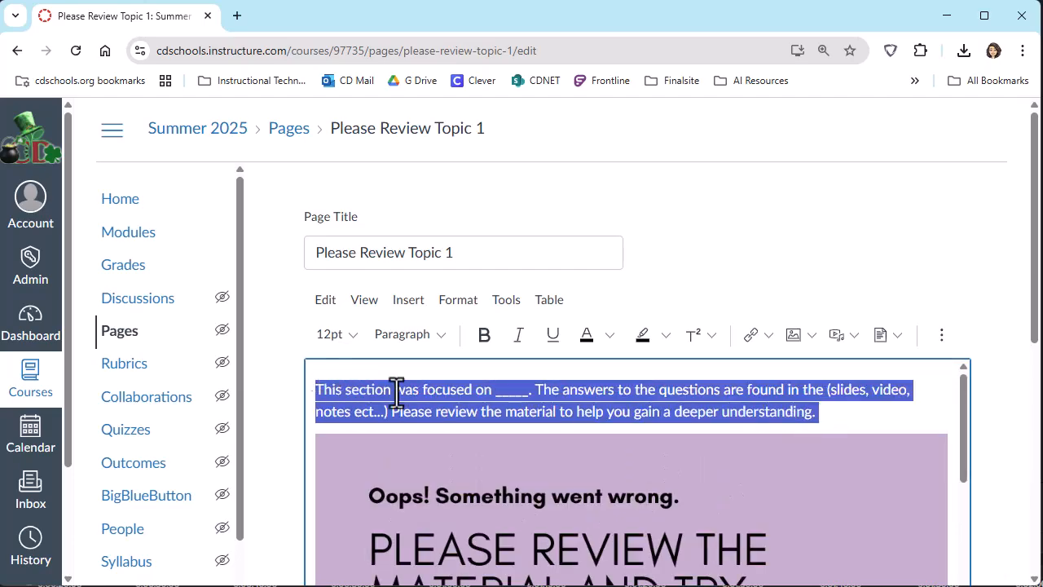
left_click(843, 418)
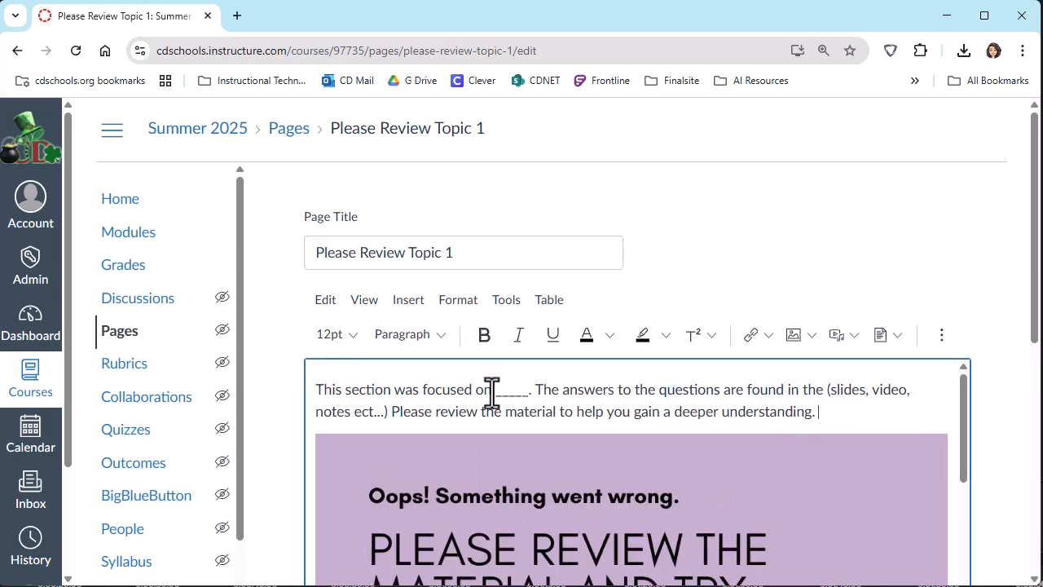
left_click_drag(492, 394, 529, 392)
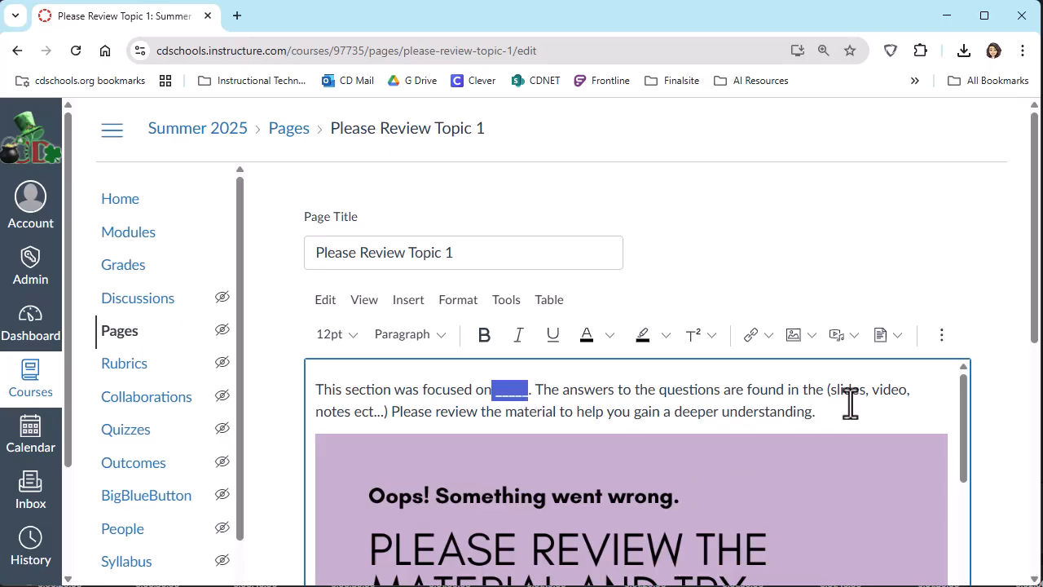
left_click_drag(825, 394, 390, 412)
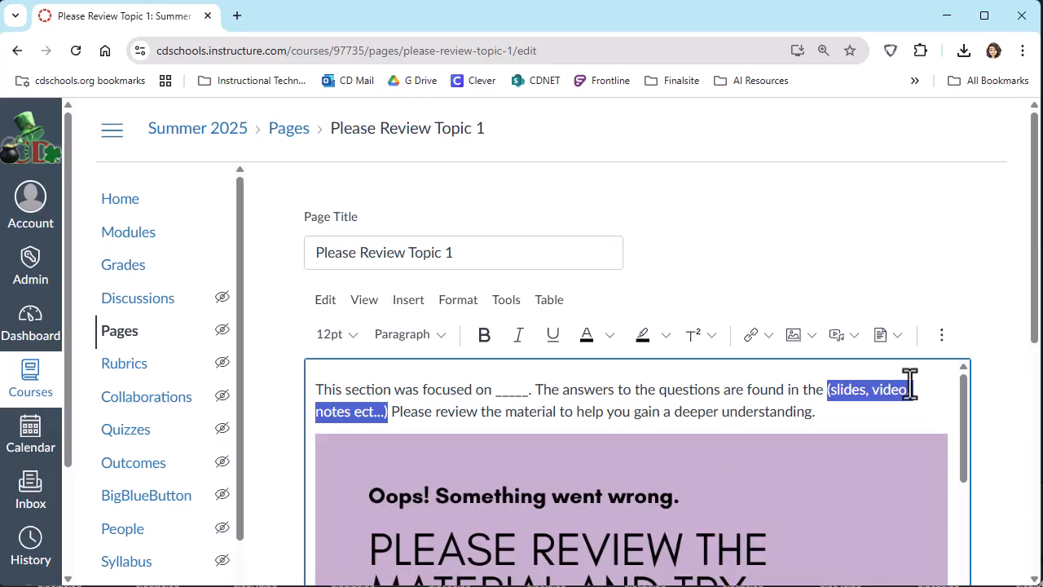
scroll(1030, 301, "down", 6)
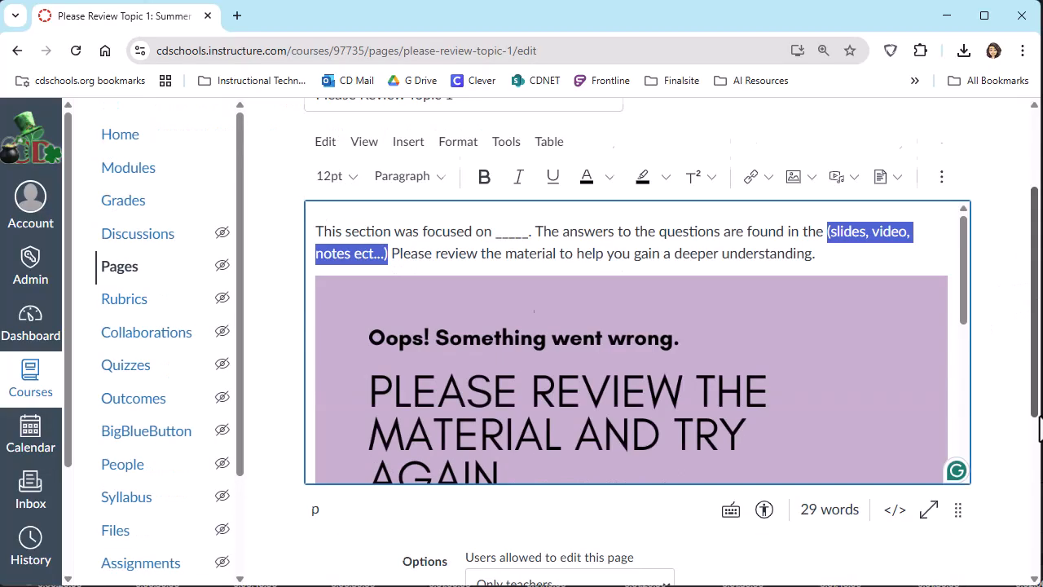
left_click(948, 513)
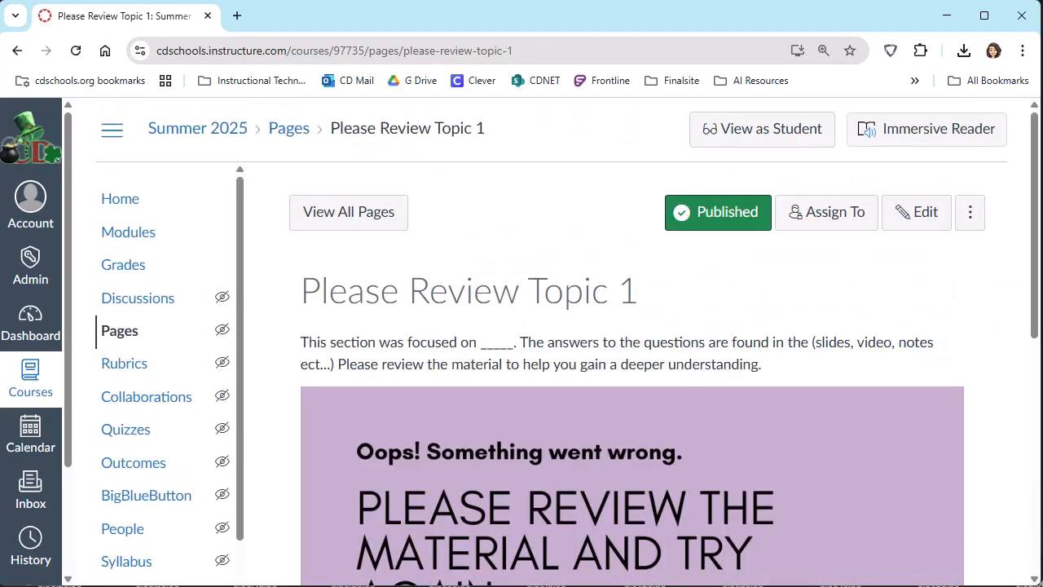
Open the Check In 2 quiz from the course modules for editing.
left_click(126, 234)
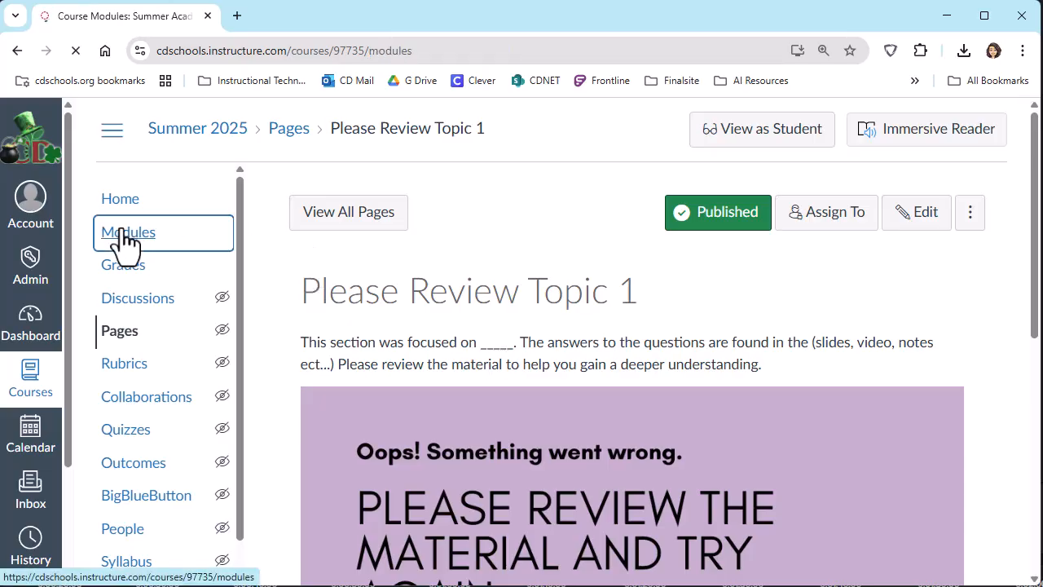
scroll(626, 419, "down", 3)
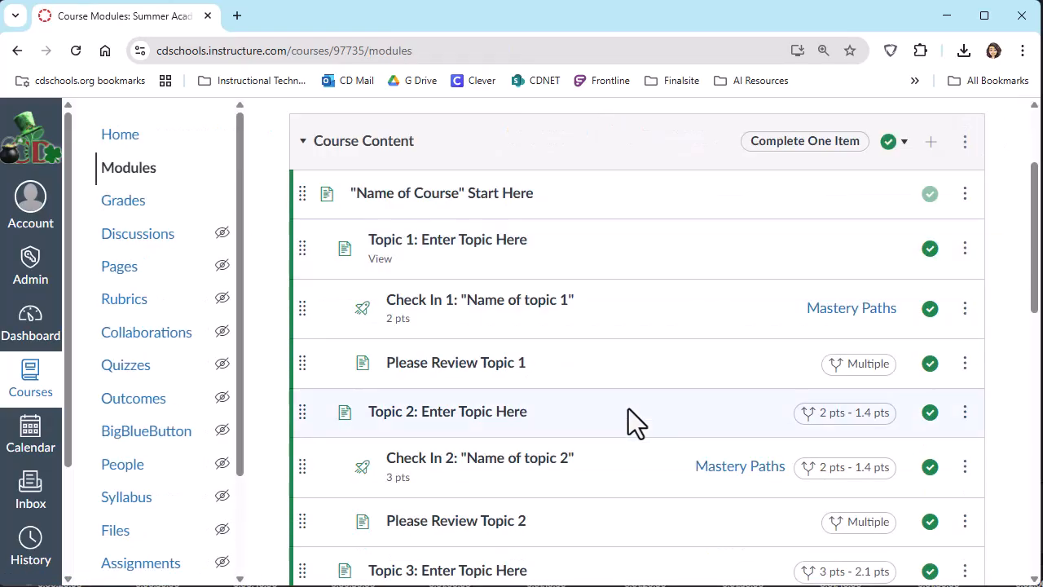
left_click(509, 469)
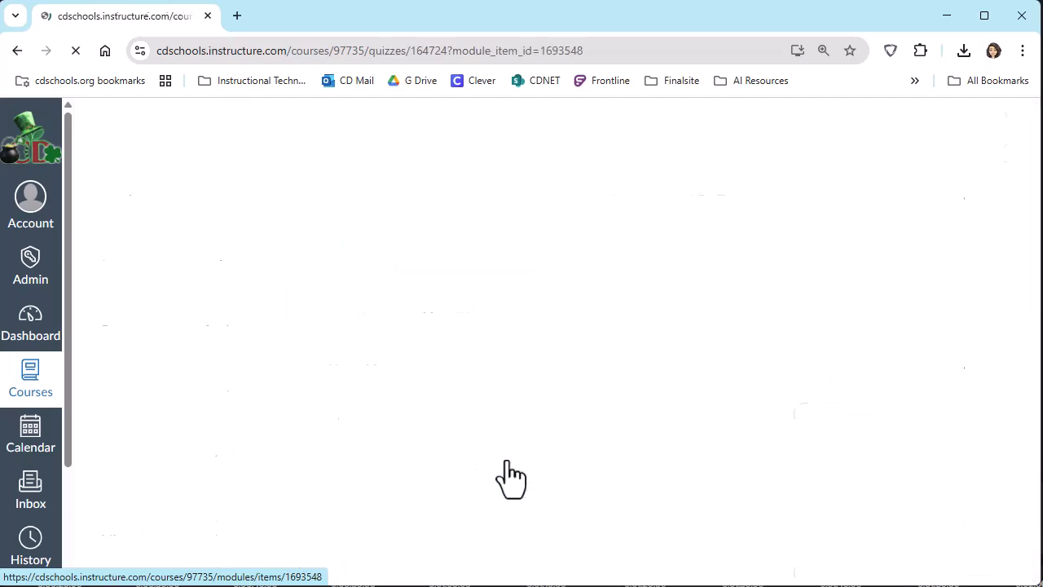
left_click(643, 228)
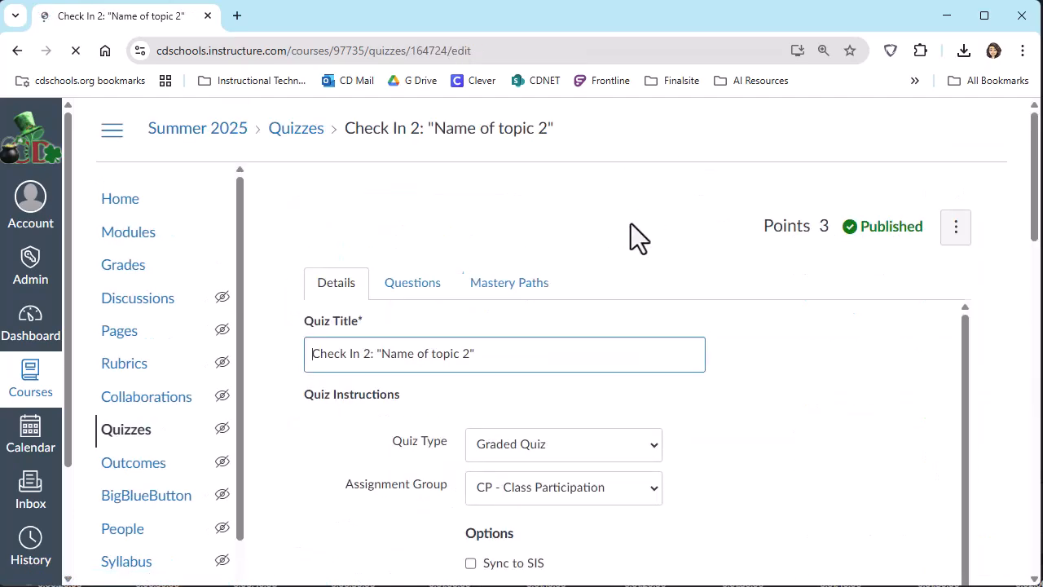
Review the Check In 2 quiz options and its Mastery Paths assignment, and save the quiz without assigning it to everyone.
scroll(940, 358, "down", 8)
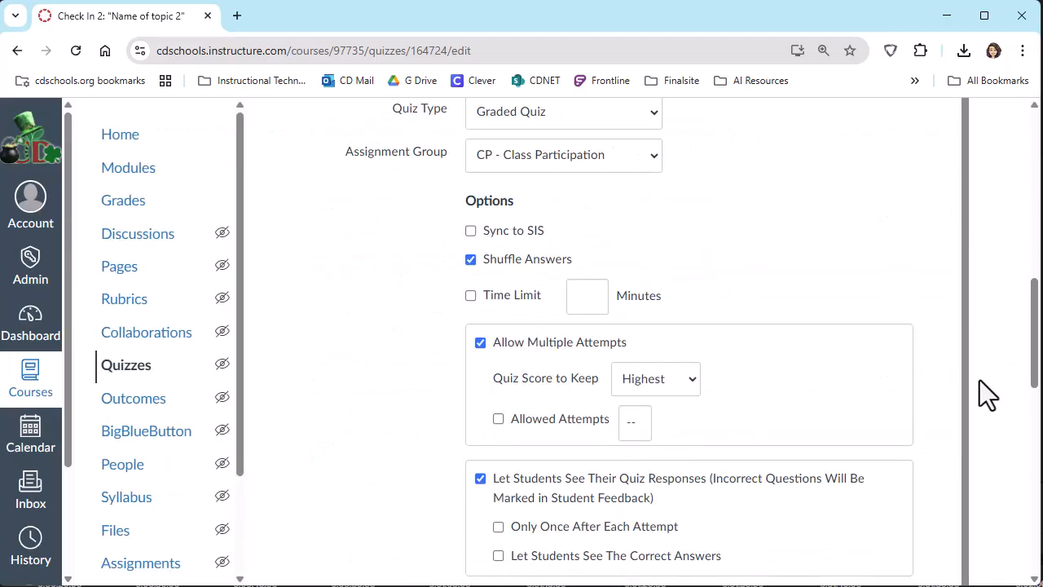
scroll(979, 380, "down", 7)
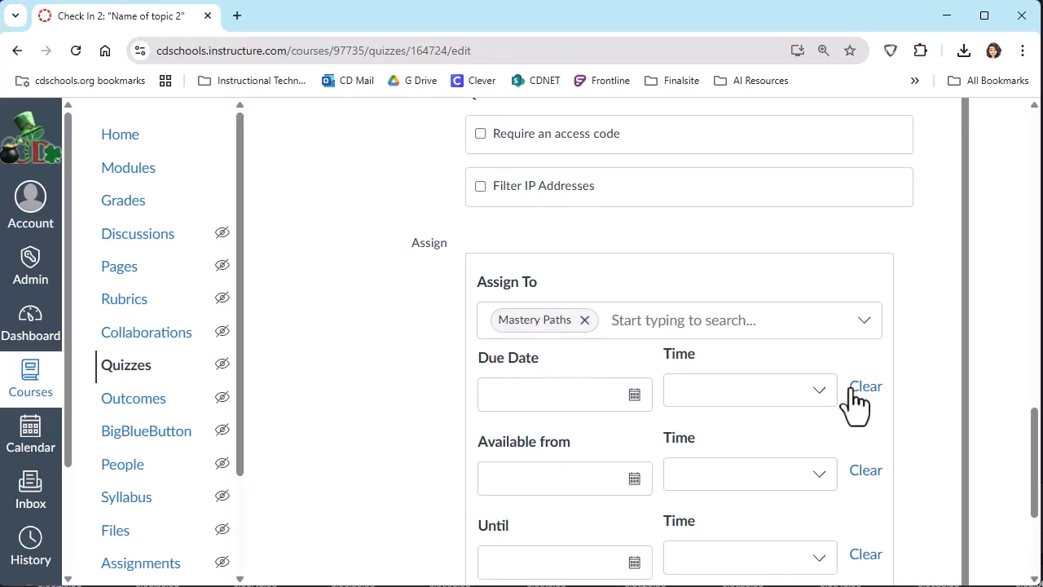
scroll(911, 422, "down", 3)
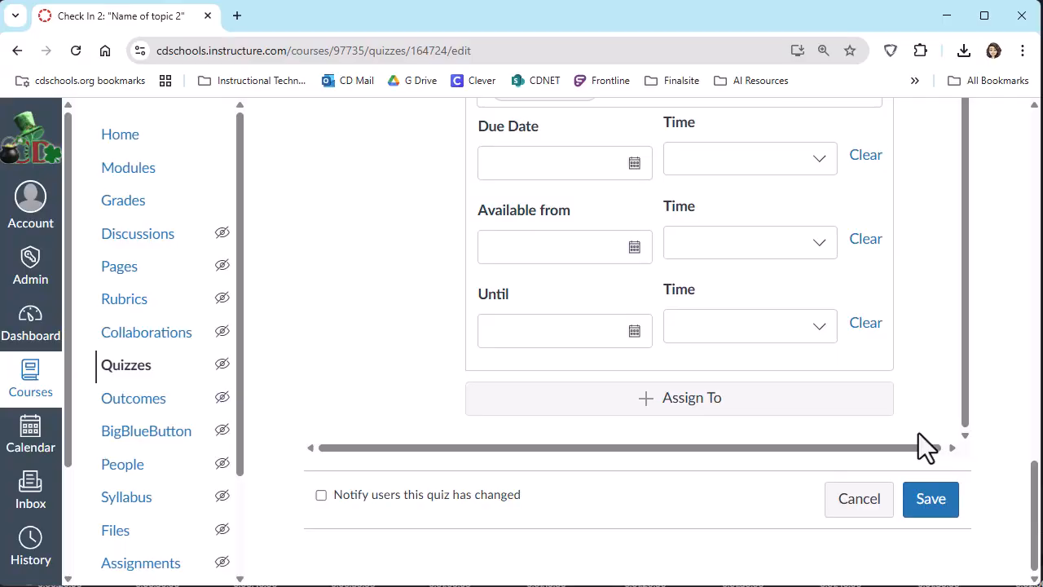
left_click(930, 500)
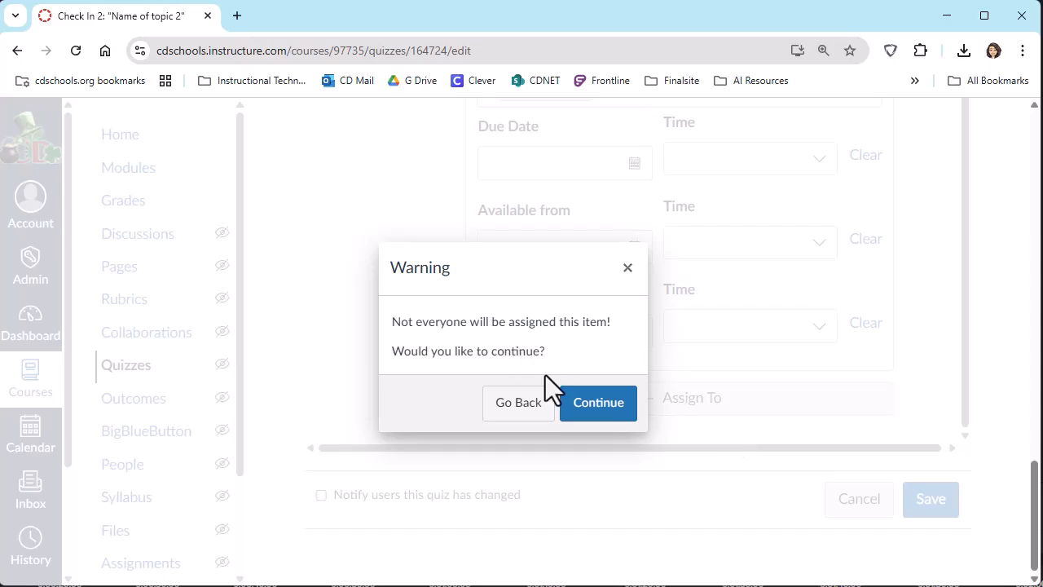
left_click(600, 403)
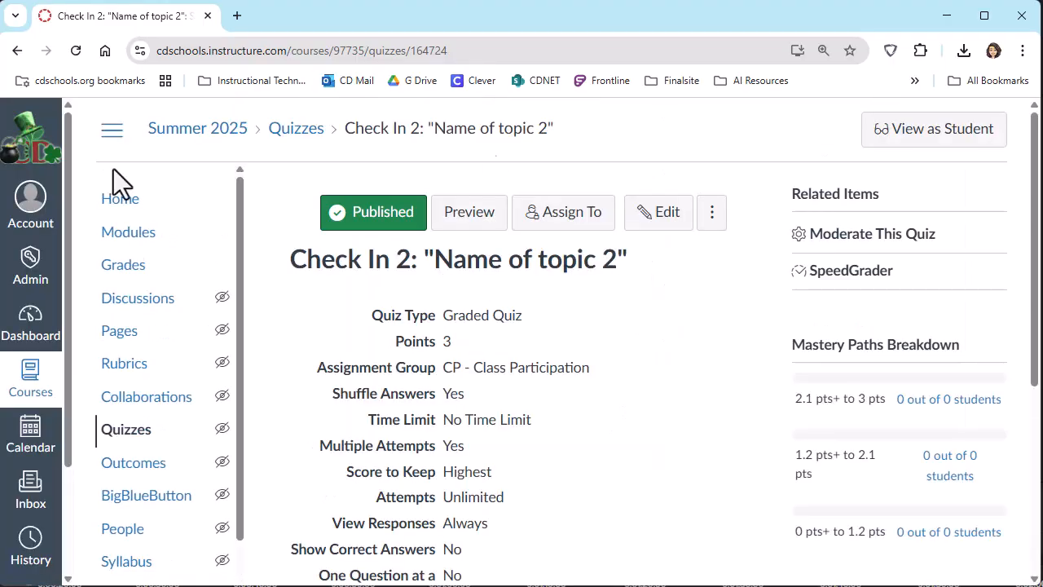
Examine the Mastery Paths score ranges and linked items of the Check In 1 quiz.
left_click(848, 470)
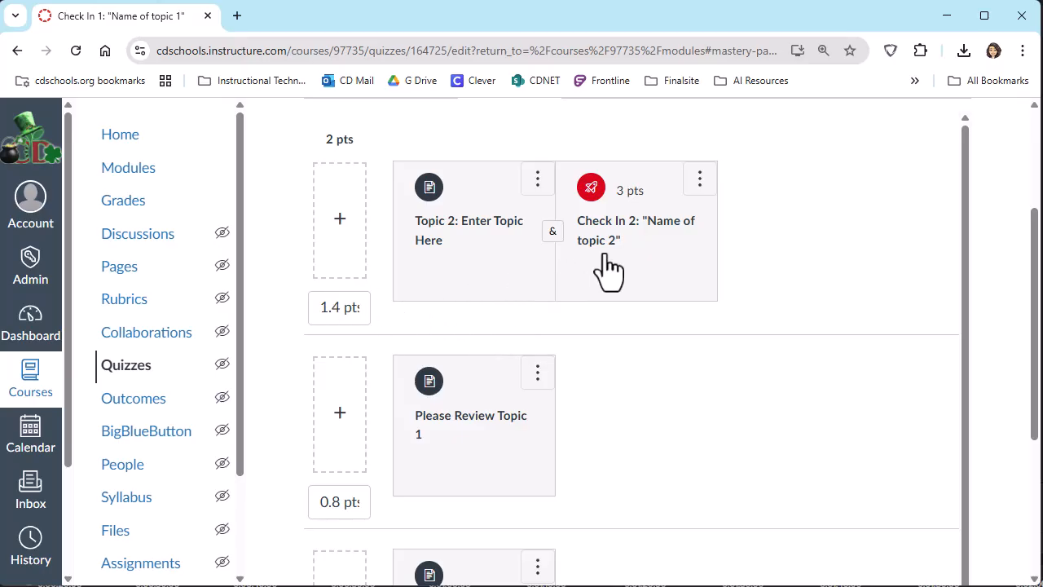
scroll(640, 404, "down", 1)
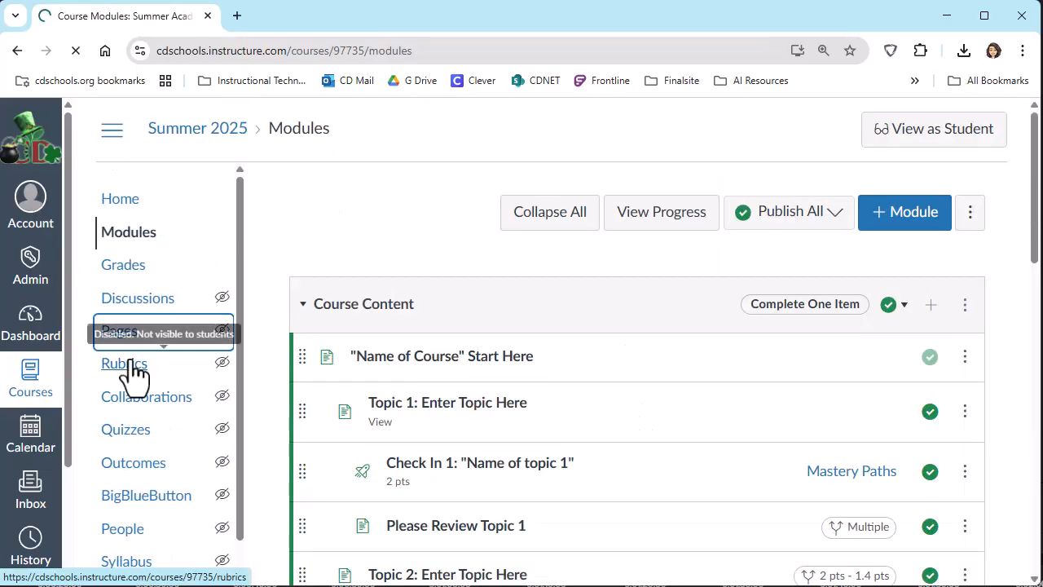
Open the "Topic 1: Enter Topic Here" page from the list of all pages for editing.
left_click(344, 219)
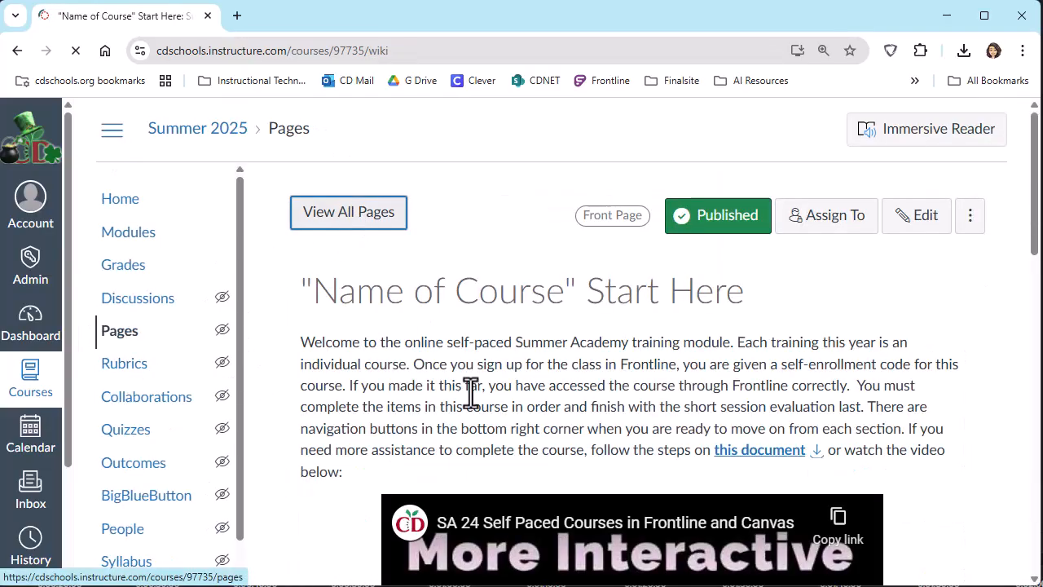
scroll(475, 400, "down", 3)
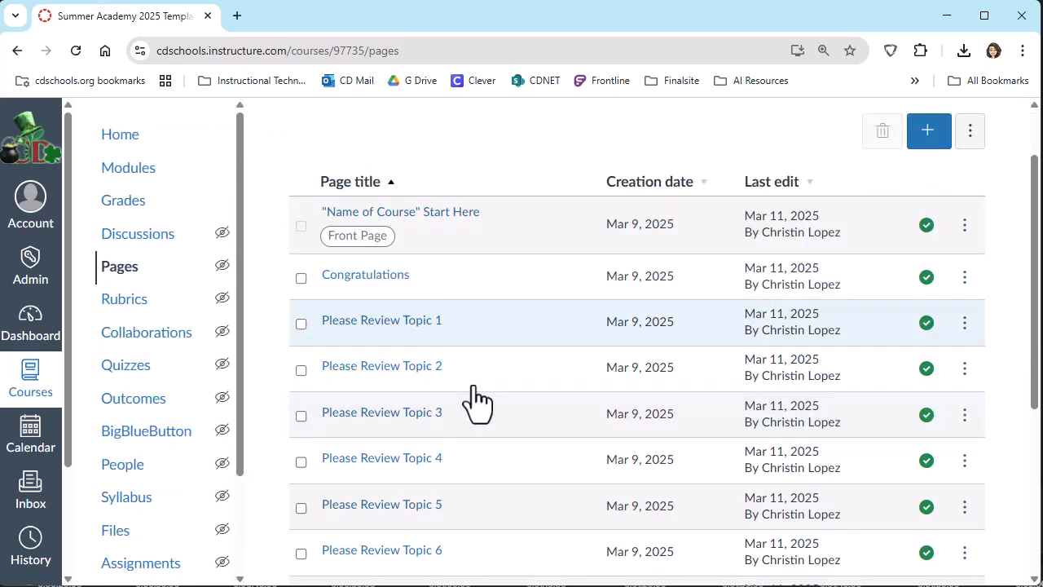
scroll(477, 399, "down", 2)
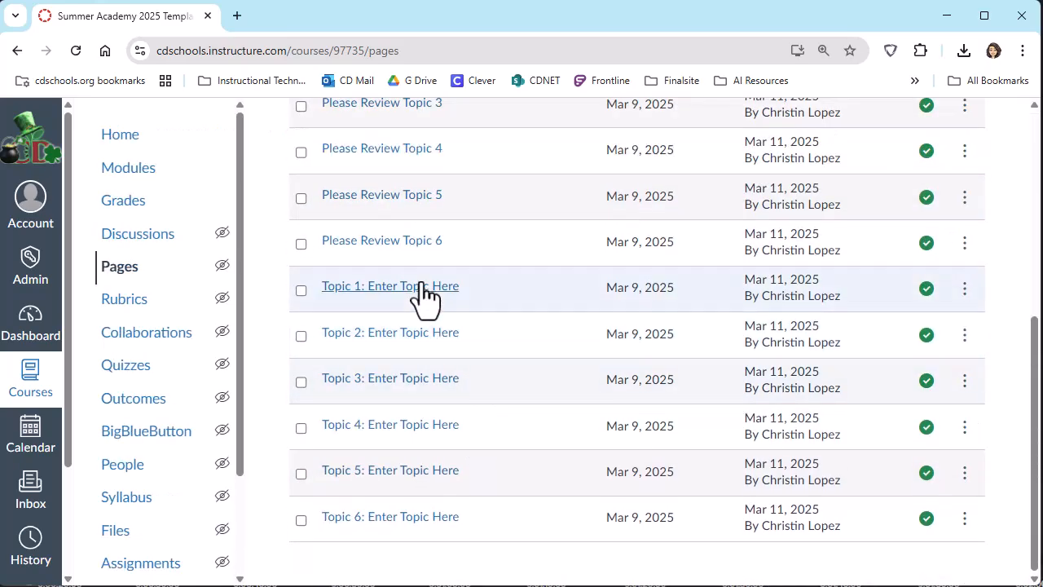
left_click(420, 290)
left_click(915, 209)
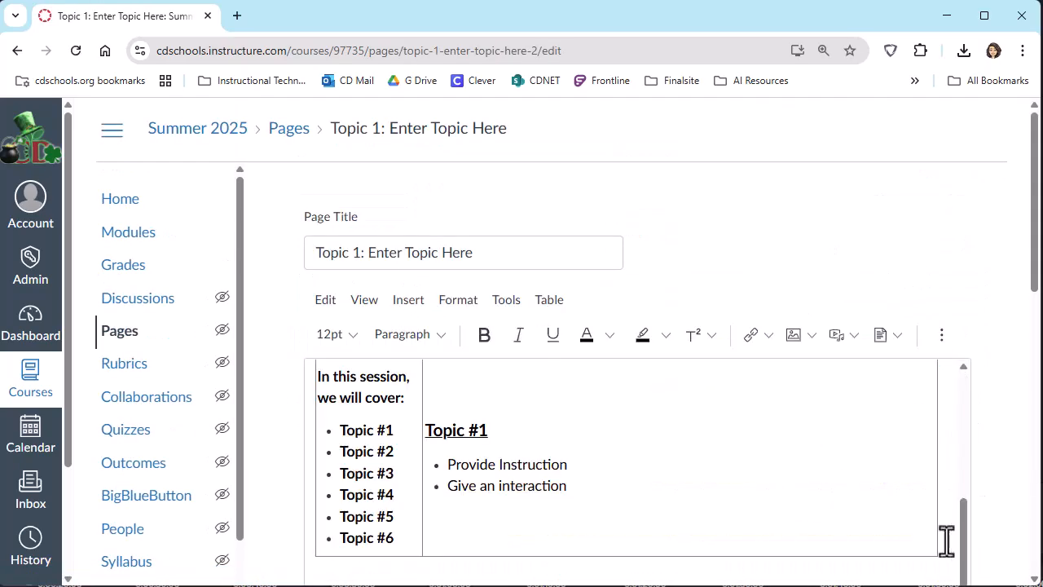
Add the line "Add optional learning here, below the table." under the topic table on the Topic 1 page.
scroll(945, 540, "down", 1)
type("dd option")
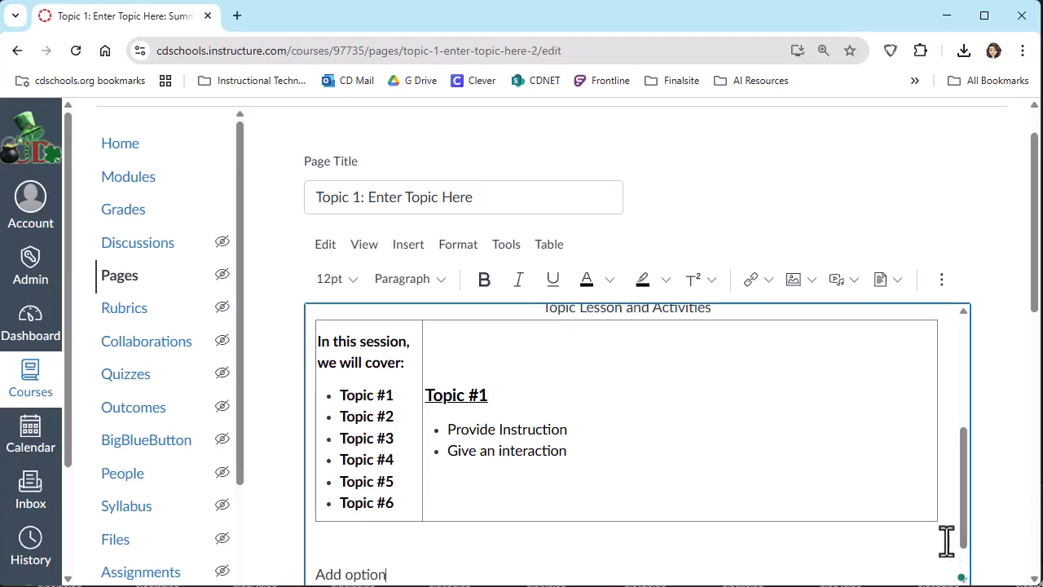
type("al learning here")
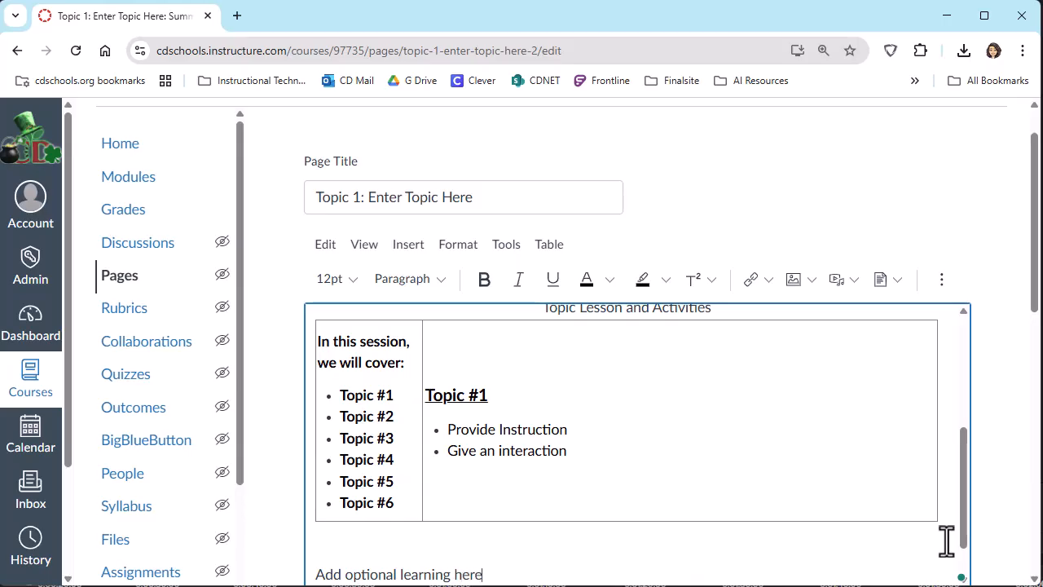
type(", below the table.")
left_click_drag(1038, 272, 1036, 368)
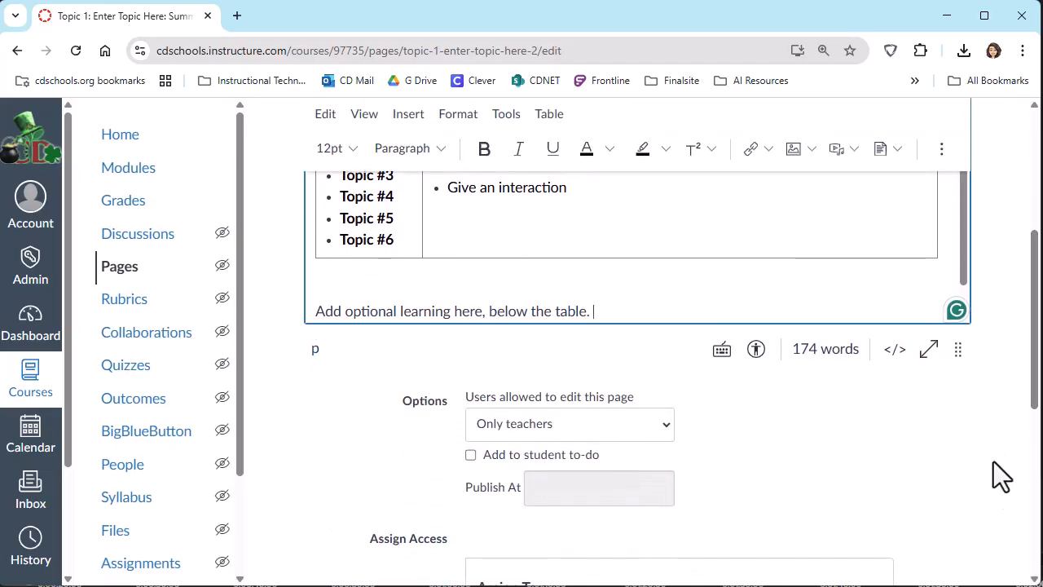